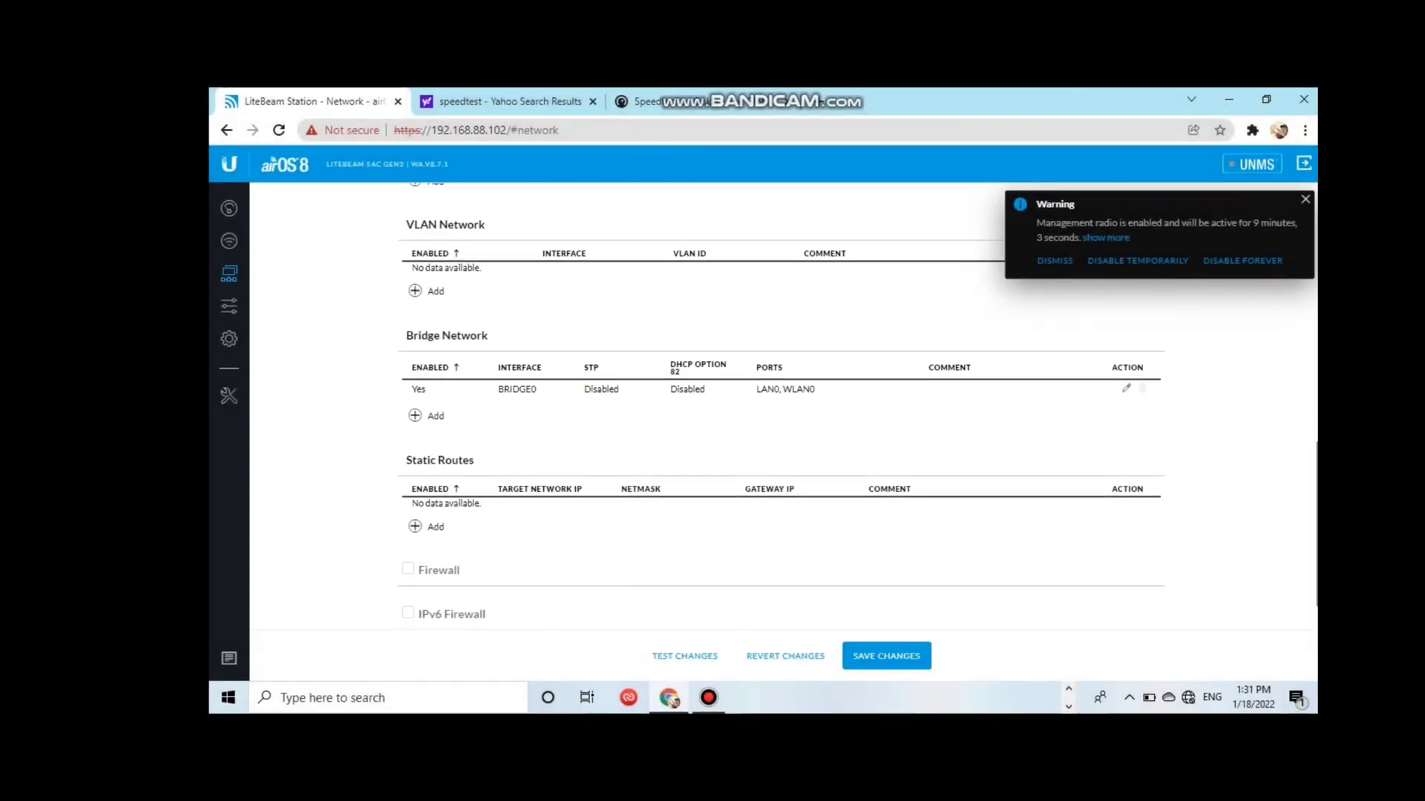
Enable Traffic Shaping in the LiteBeam station's network settings.
scroll(781, 408, down, 1)
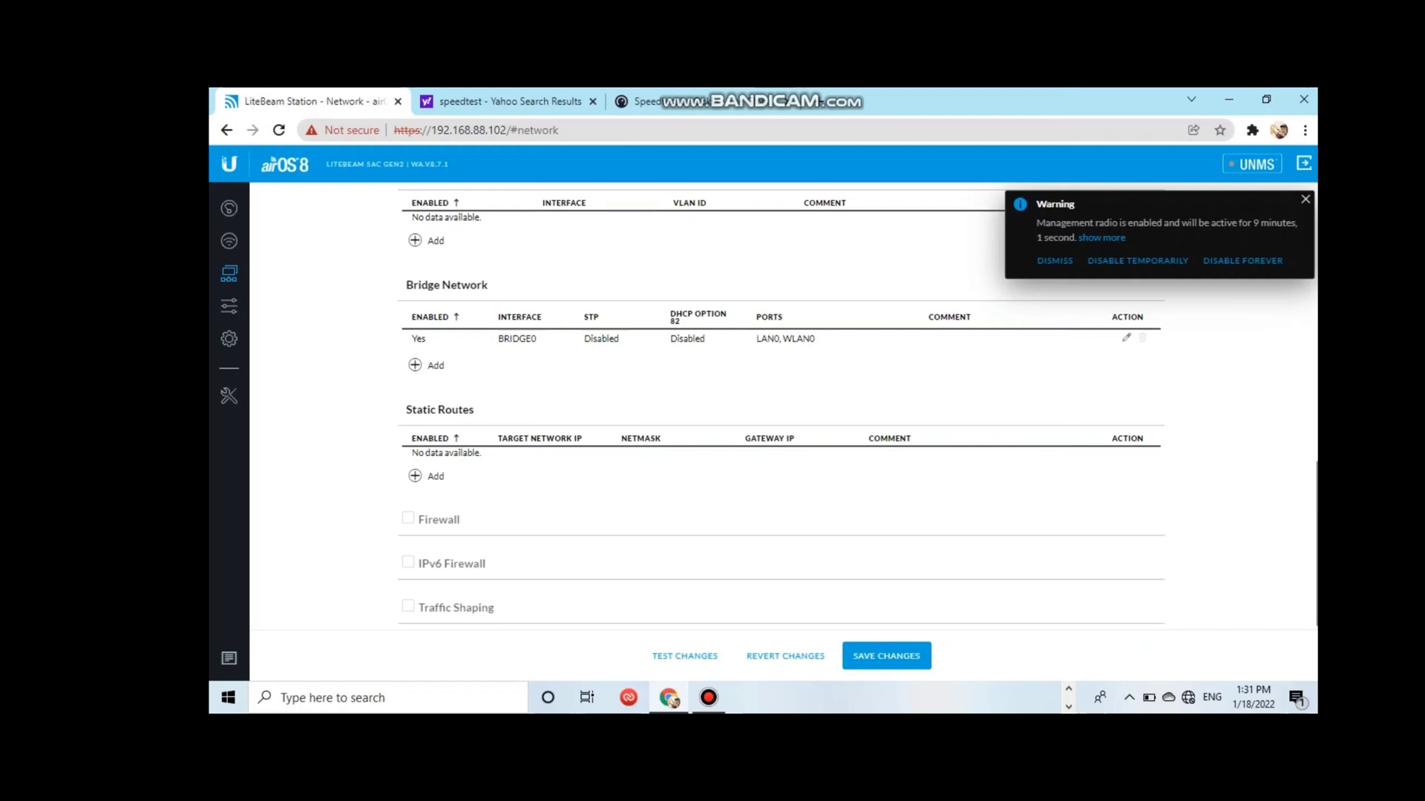
click(407, 606)
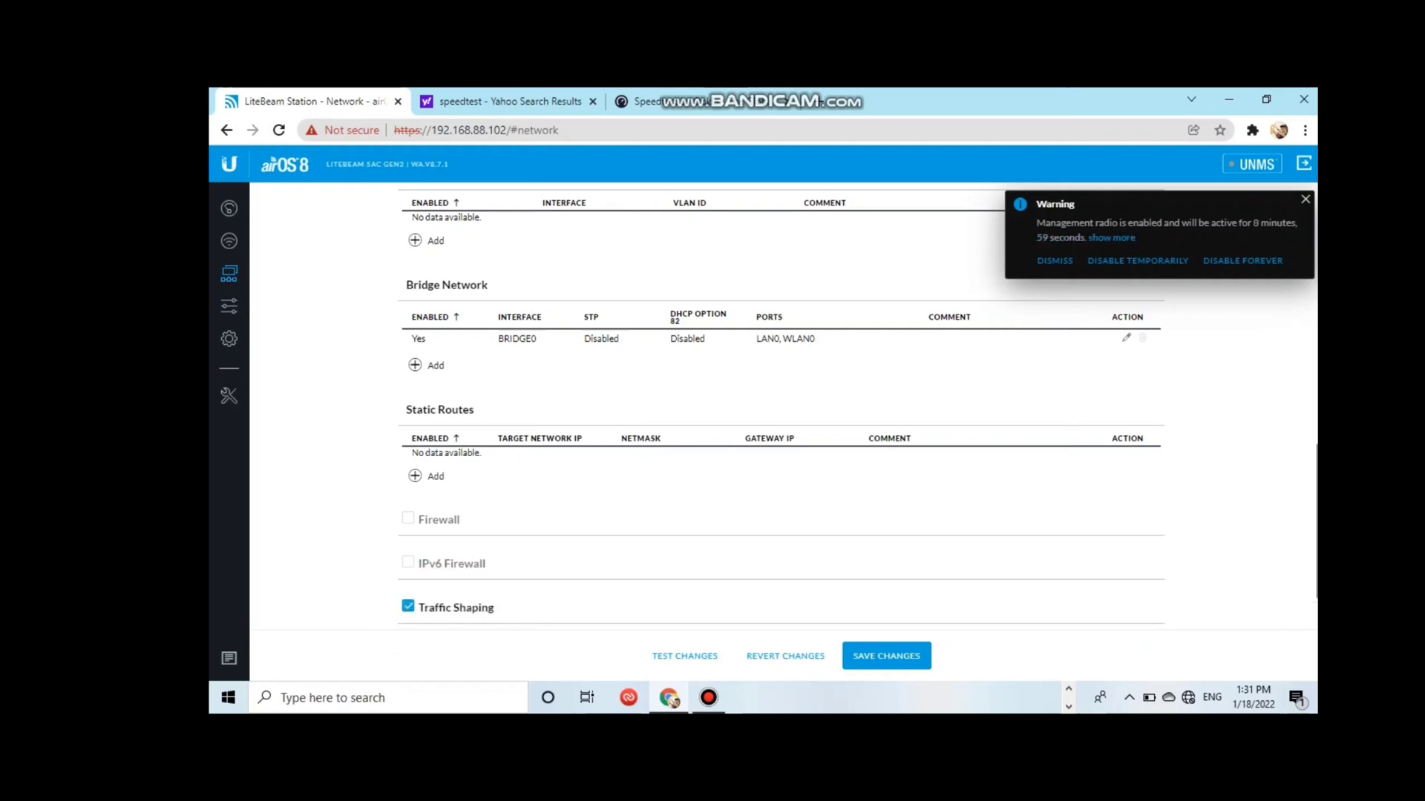
scroll(780, 408, down, 1)
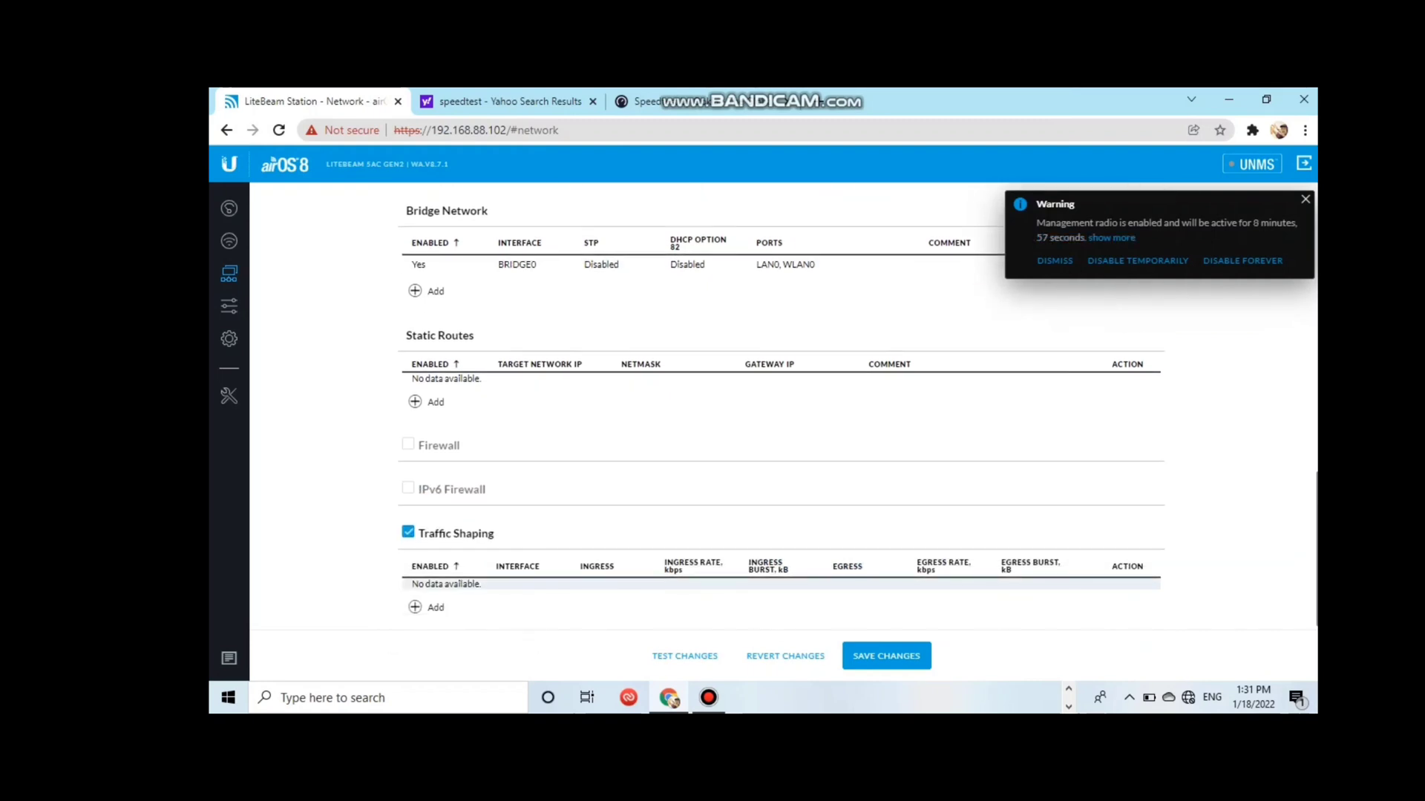
scroll(781, 409, up, 10)
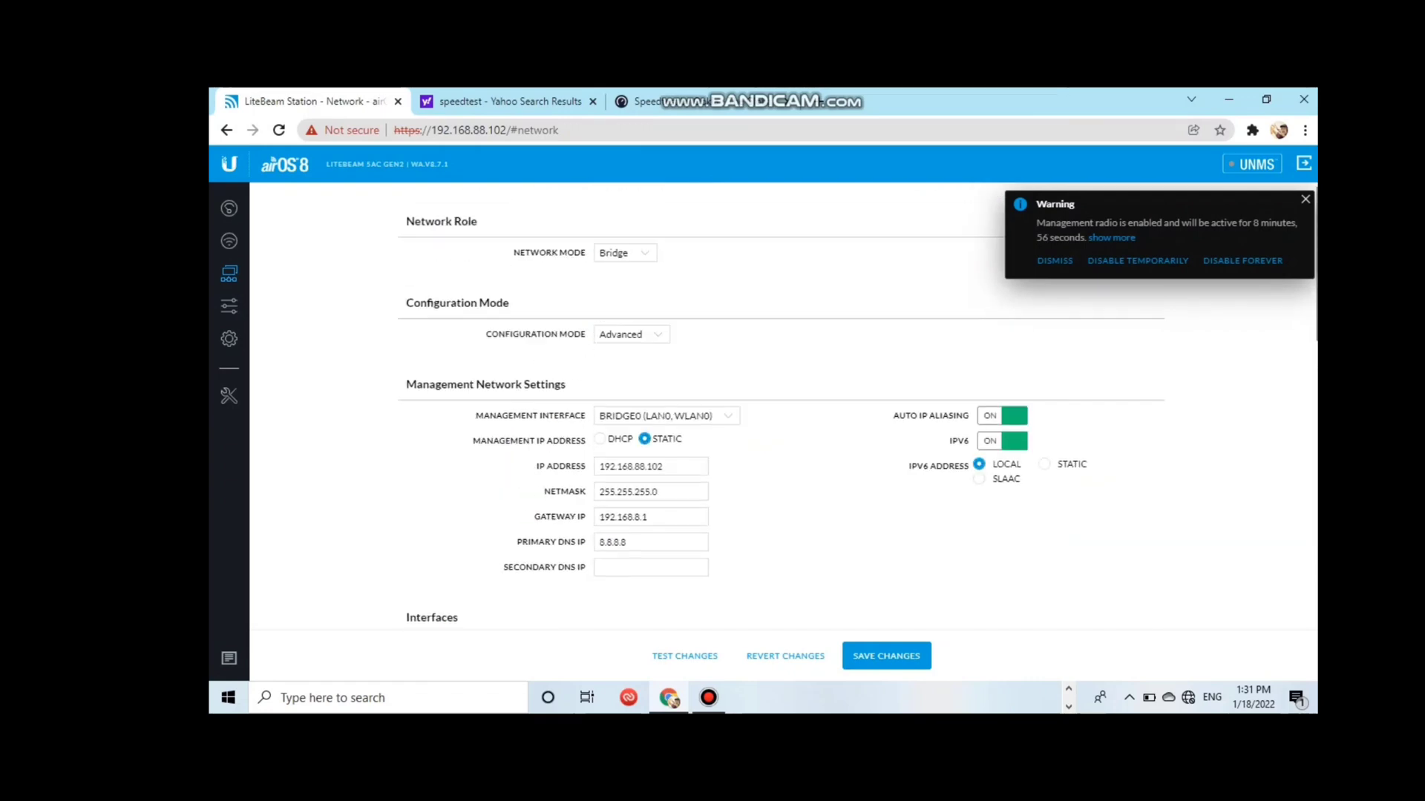
scroll(781, 408, down, 3)
scroll(781, 408, up, 3)
scroll(780, 408, down, 10)
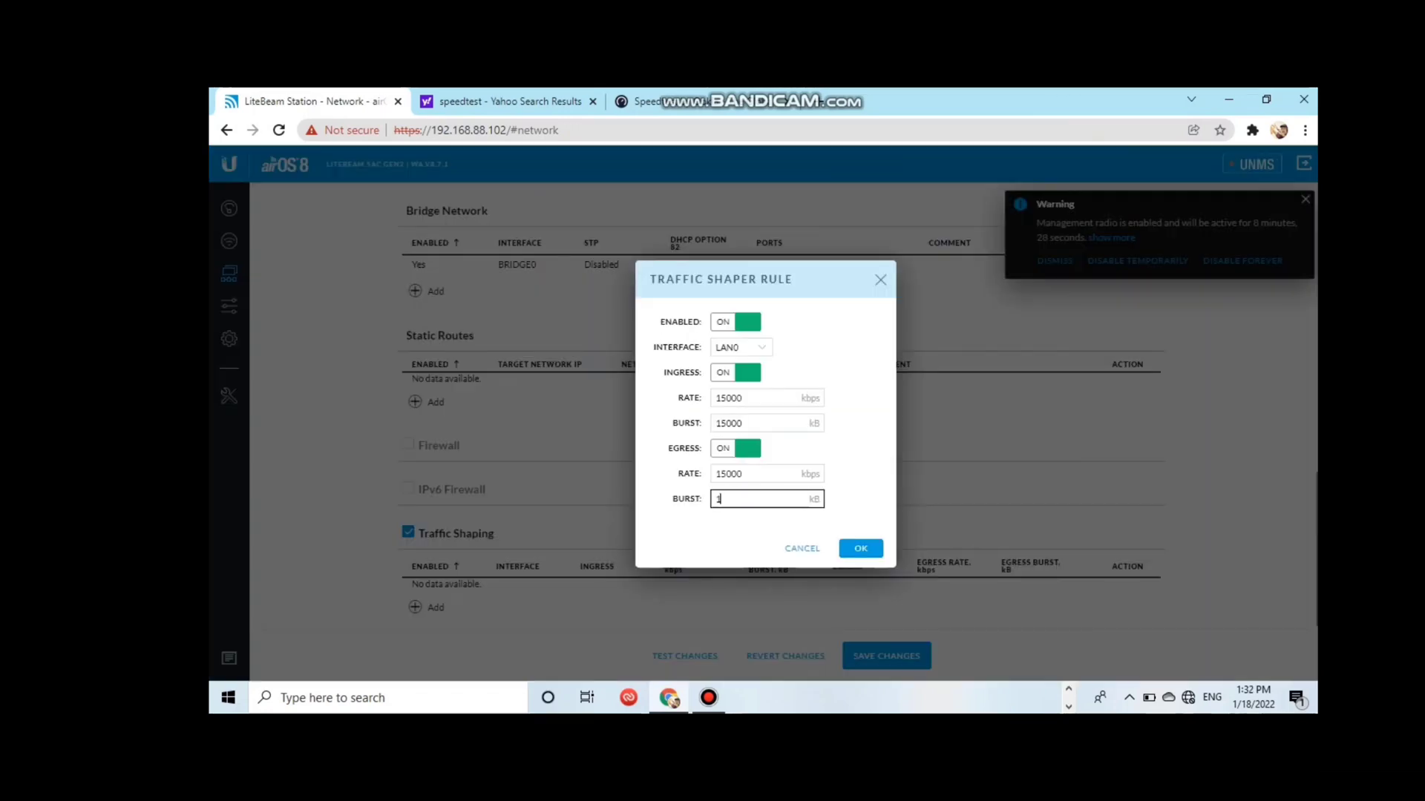
Set the egress burst of the LAN0 traffic shaper rule to 15000 kB.
text(5)
text(000)
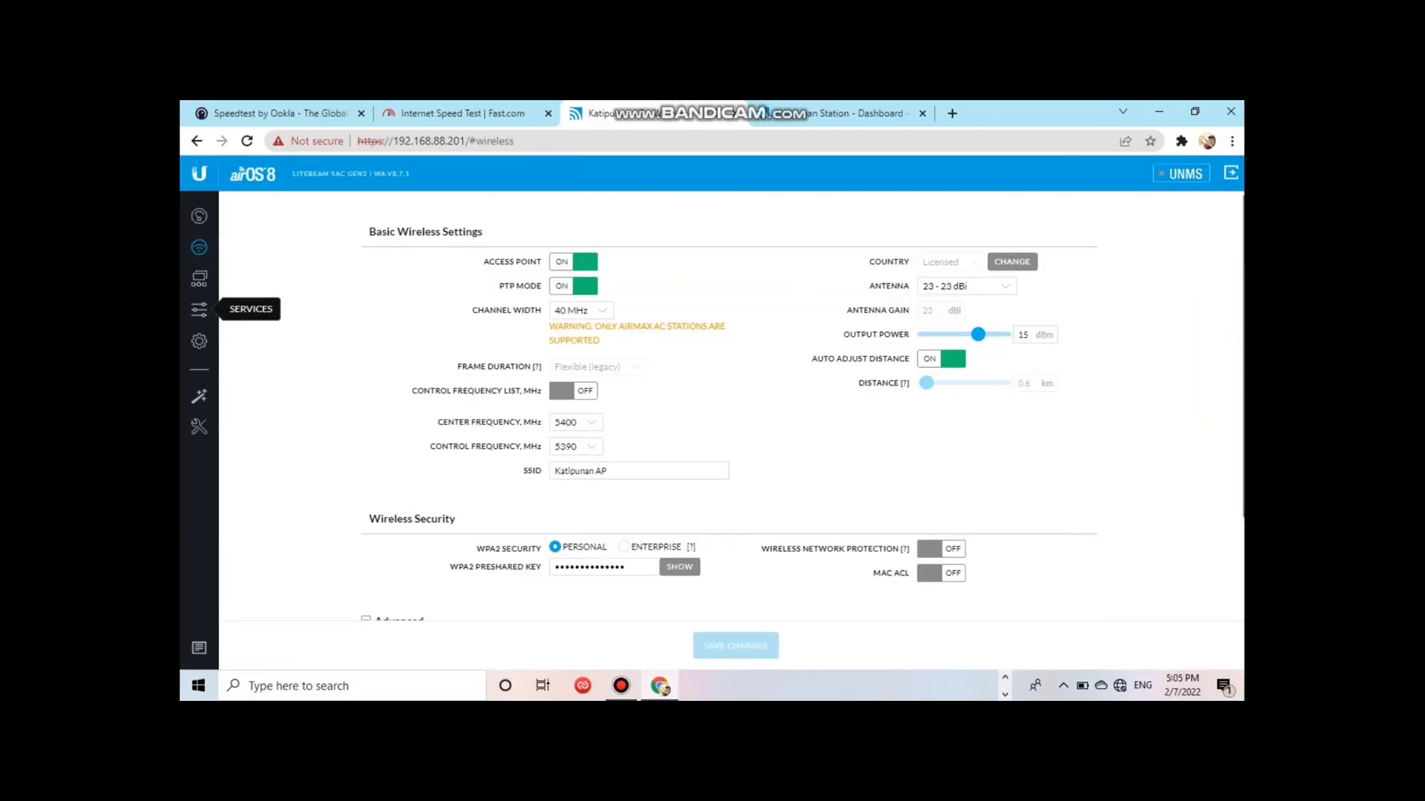
Enable Traffic Shaping in the access point's network settings and start adding a shaping rule.
click(199, 278)
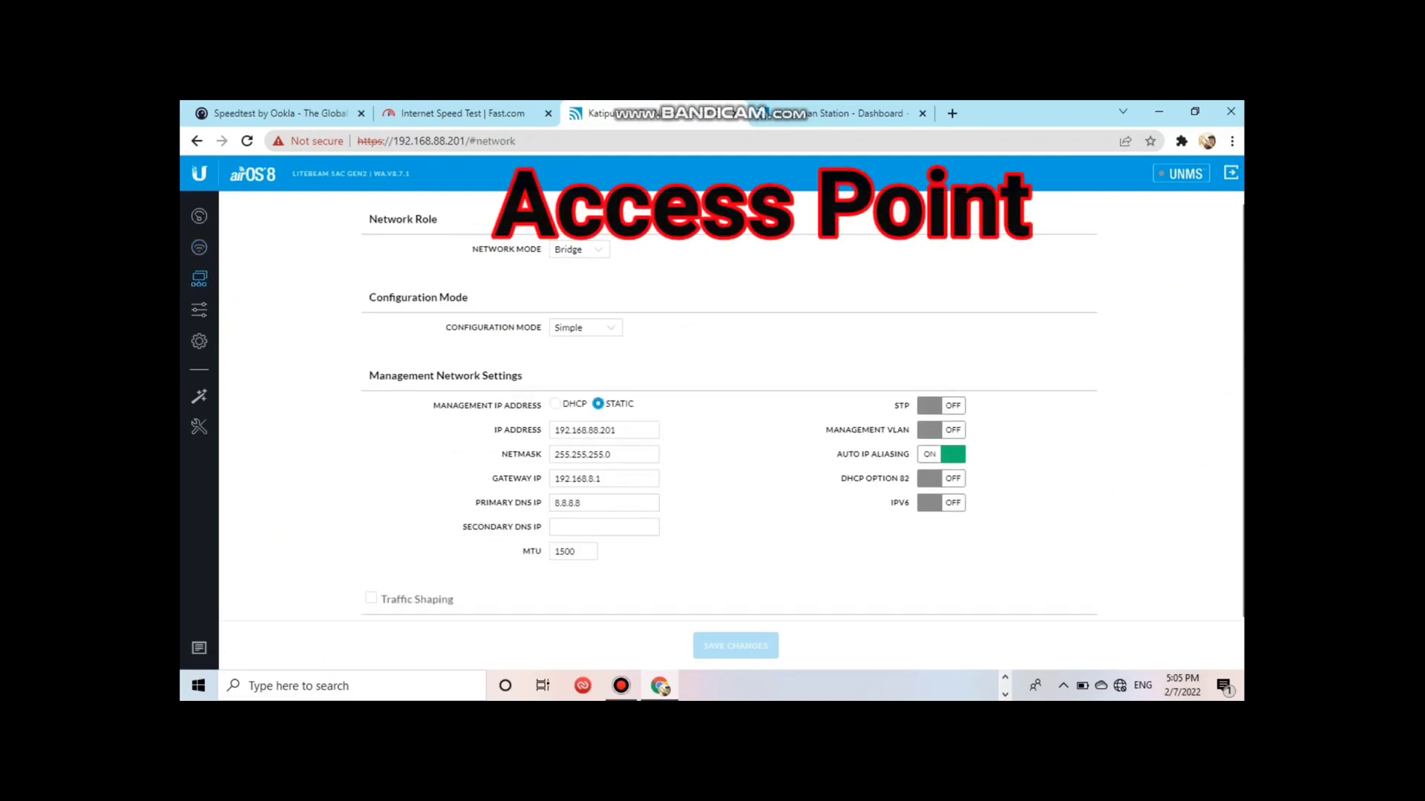
click(371, 598)
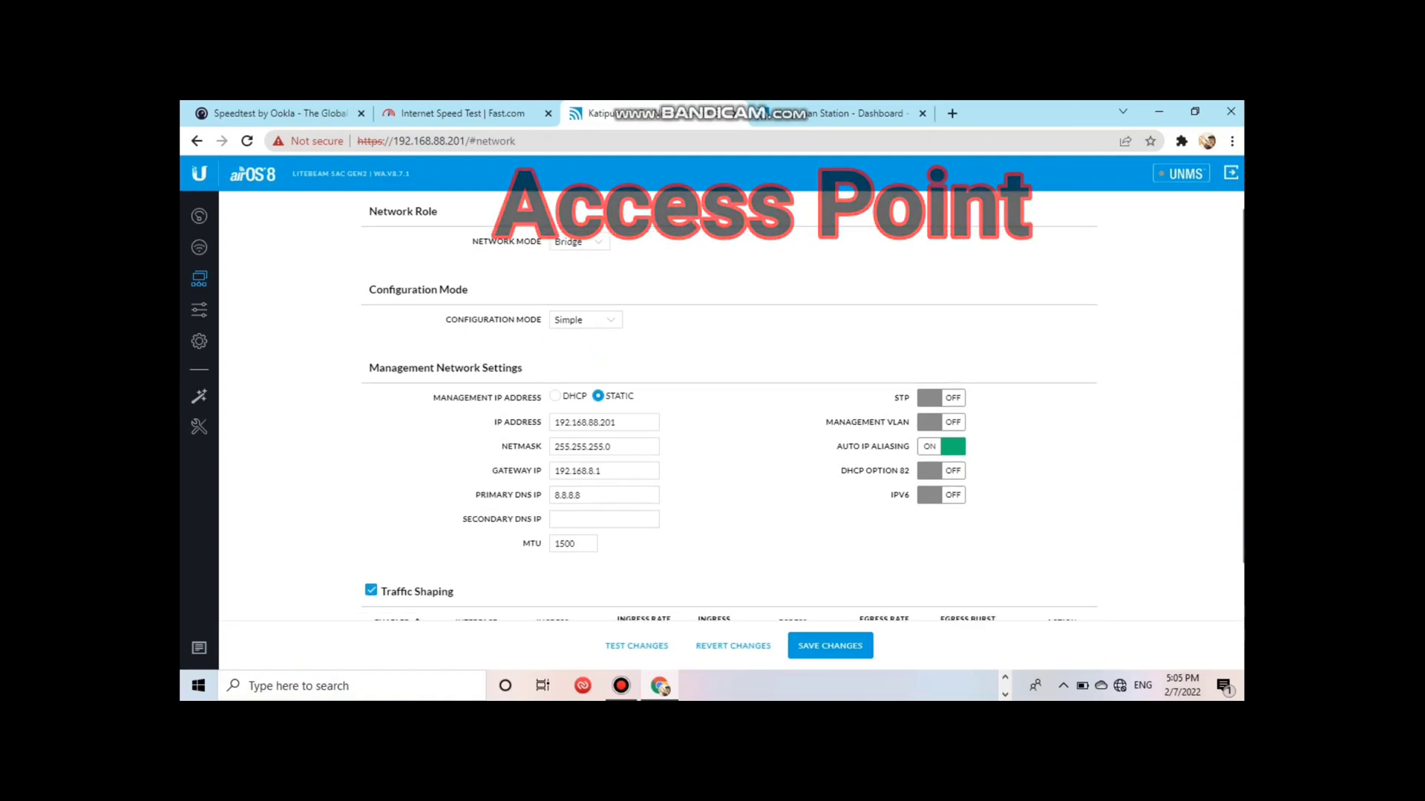
scroll(731, 445, down, 1)
click(390, 599)
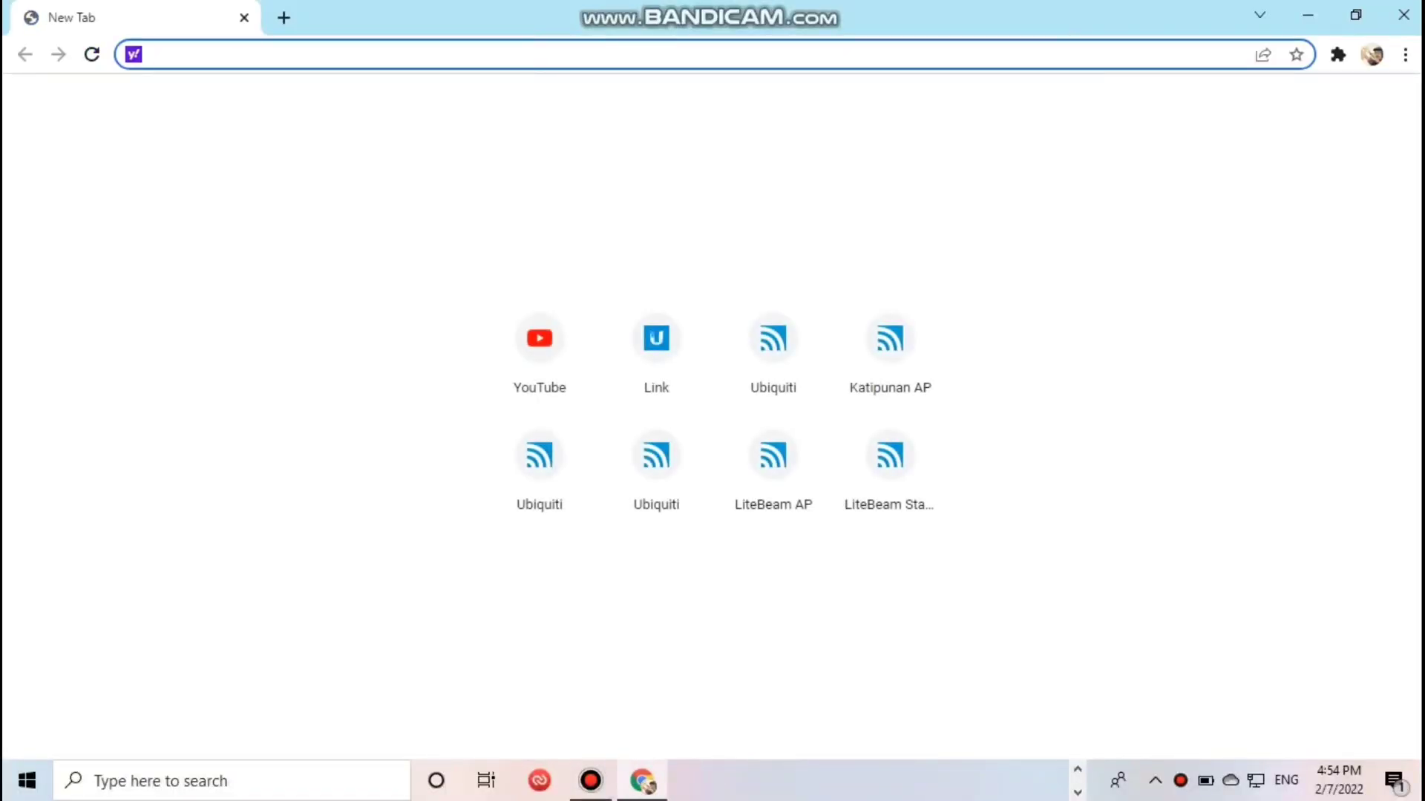
Open speedtest.net, then rerun the fast.com speed test and show its detailed results.
text(speedtest.net)
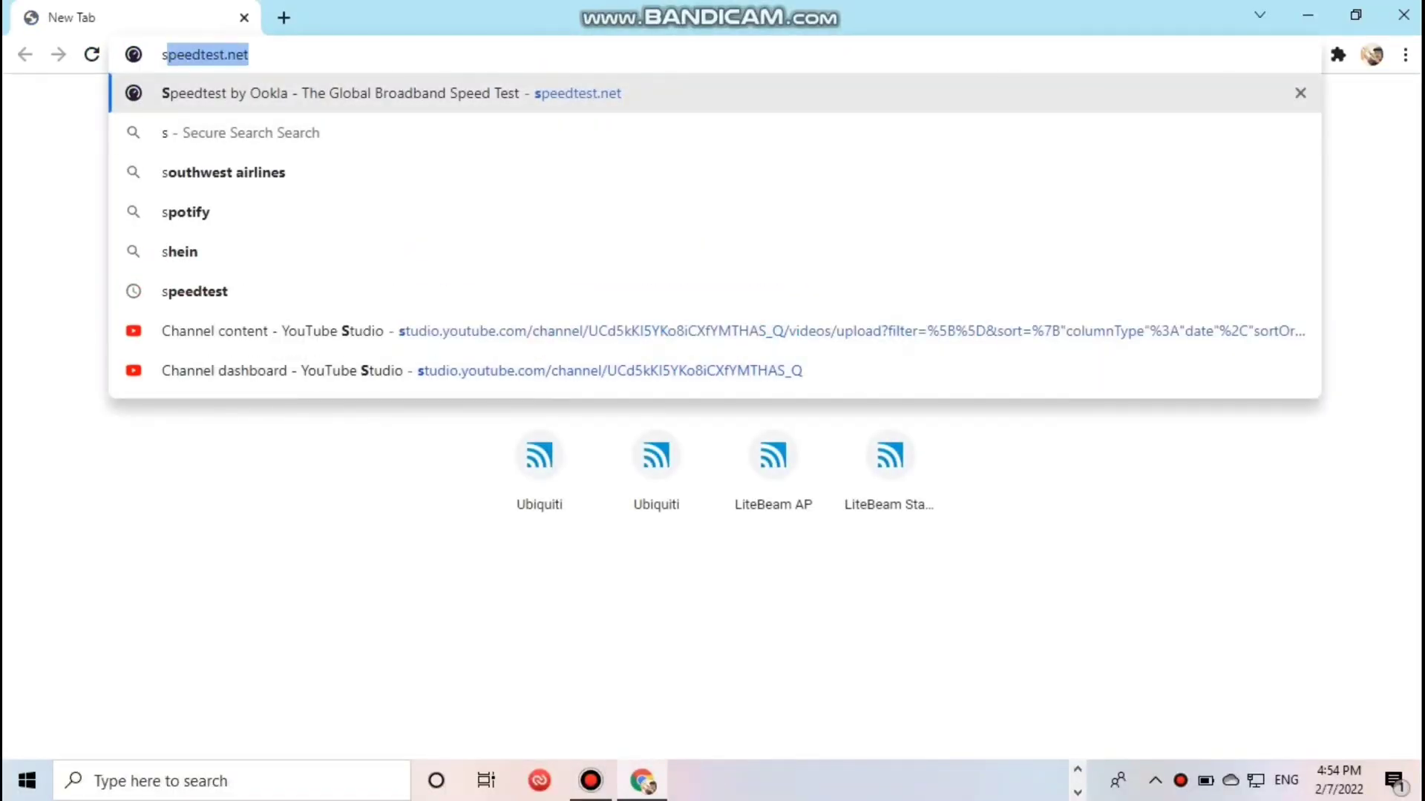
key(Return)
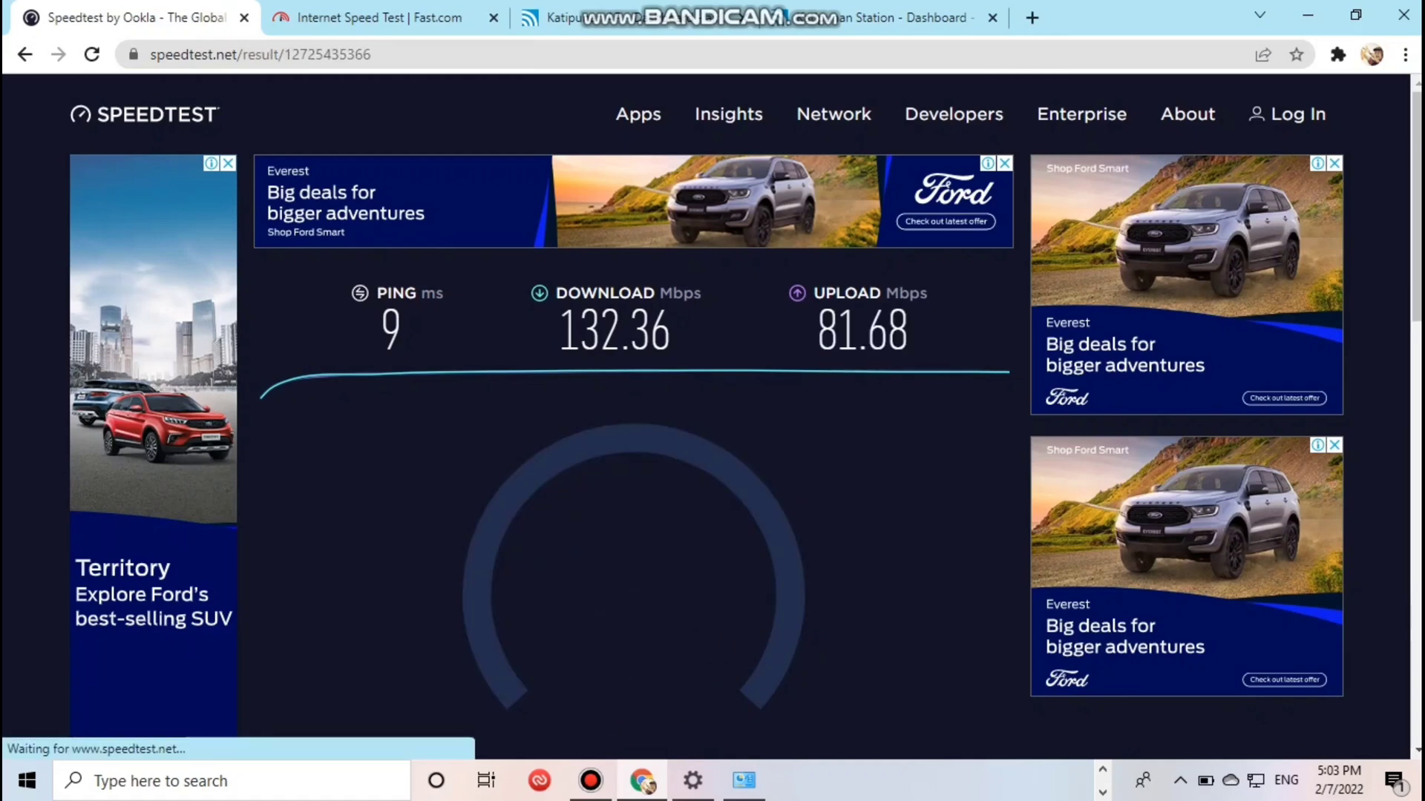
key(ctrl+Tab)
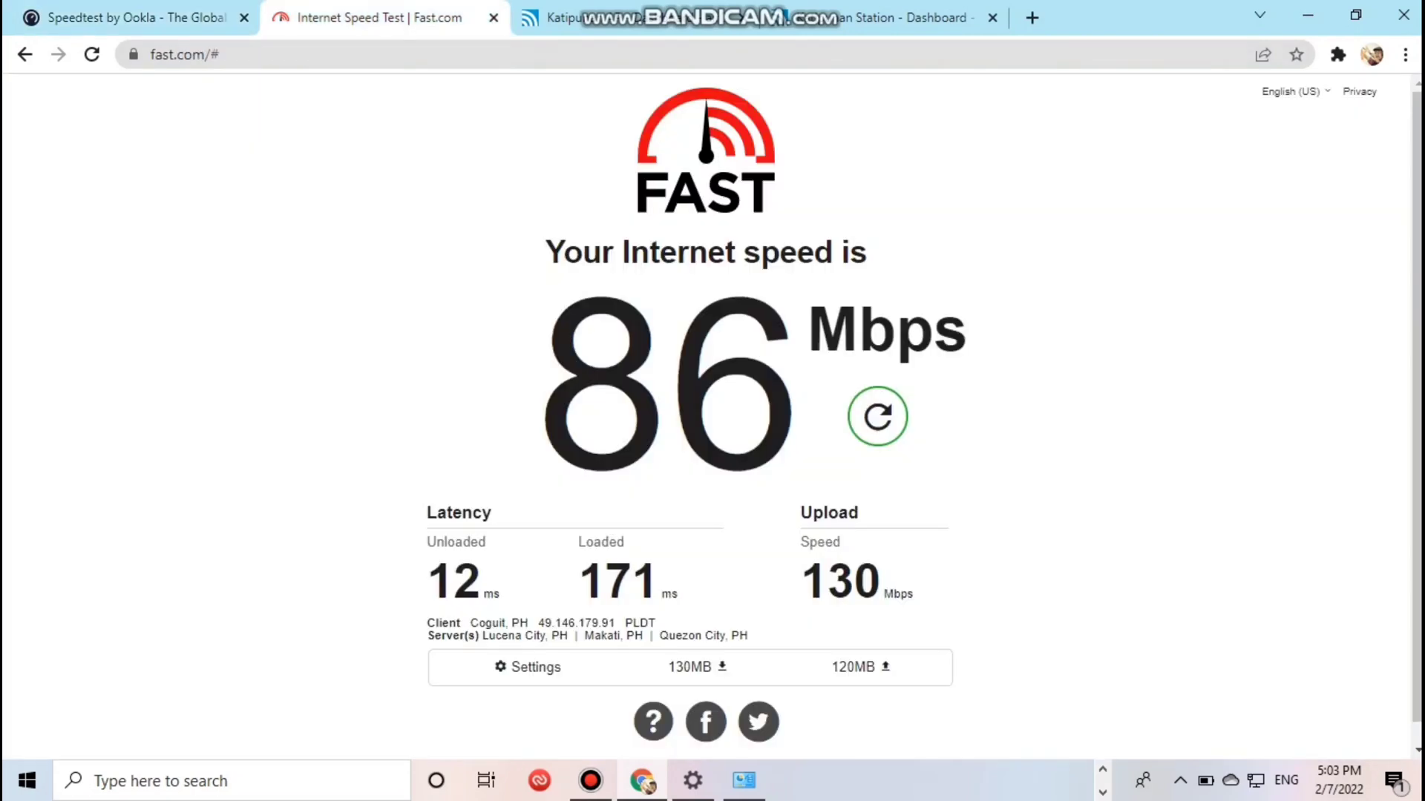
key(F5)
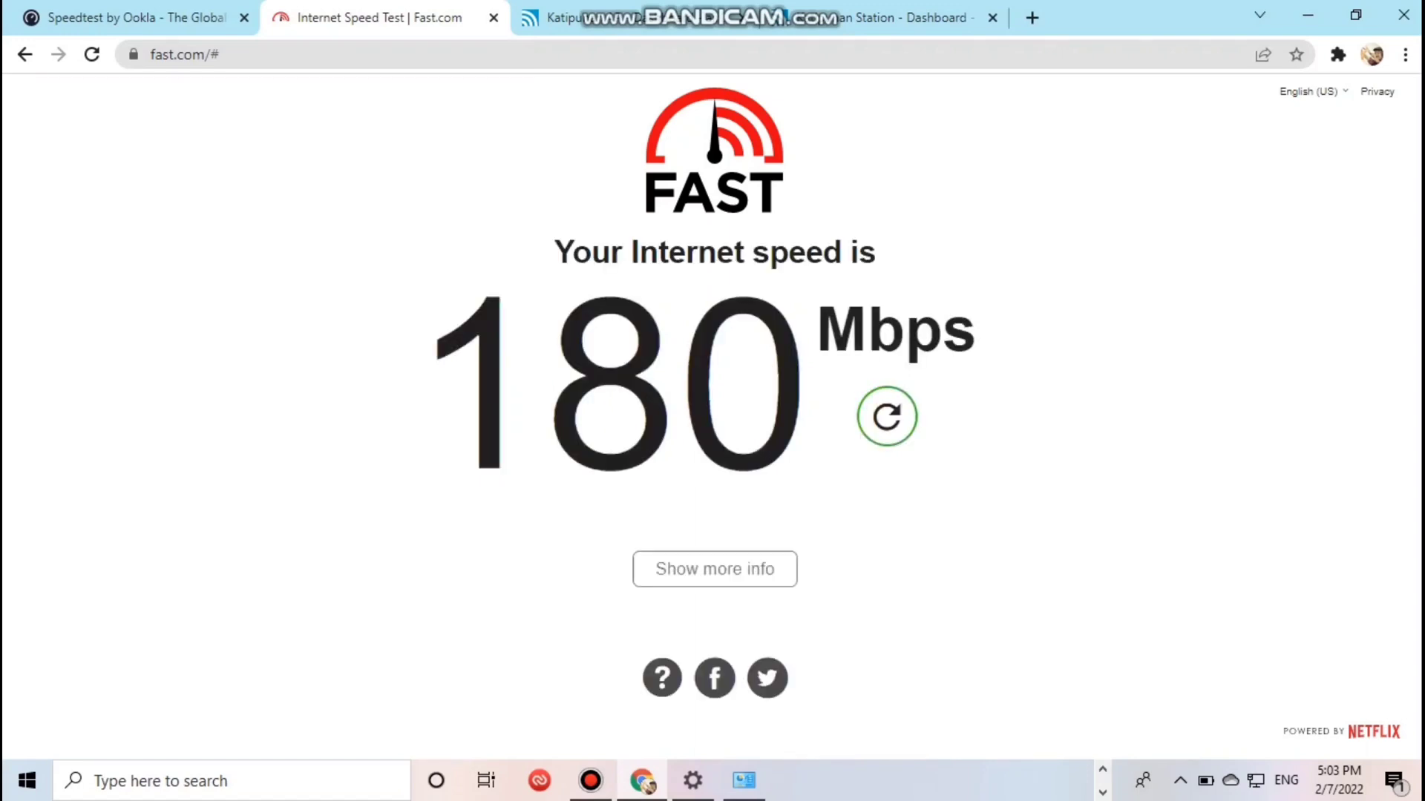
click(715, 568)
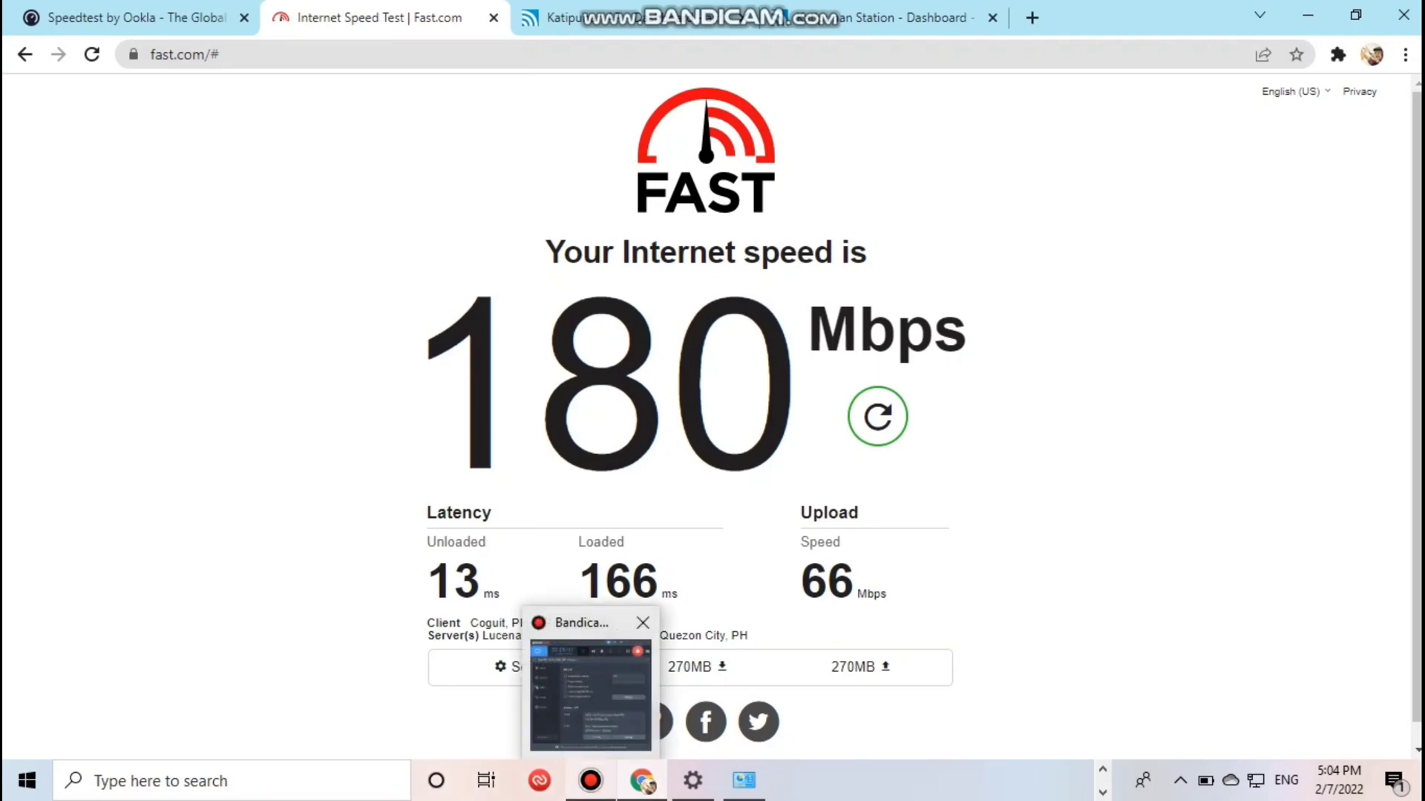
Open the Internet Protocol Version 4 (TCP/IPv4) properties of the Ethernet connection in the Windows network settings.
click(590, 780)
click(26, 780)
click(27, 685)
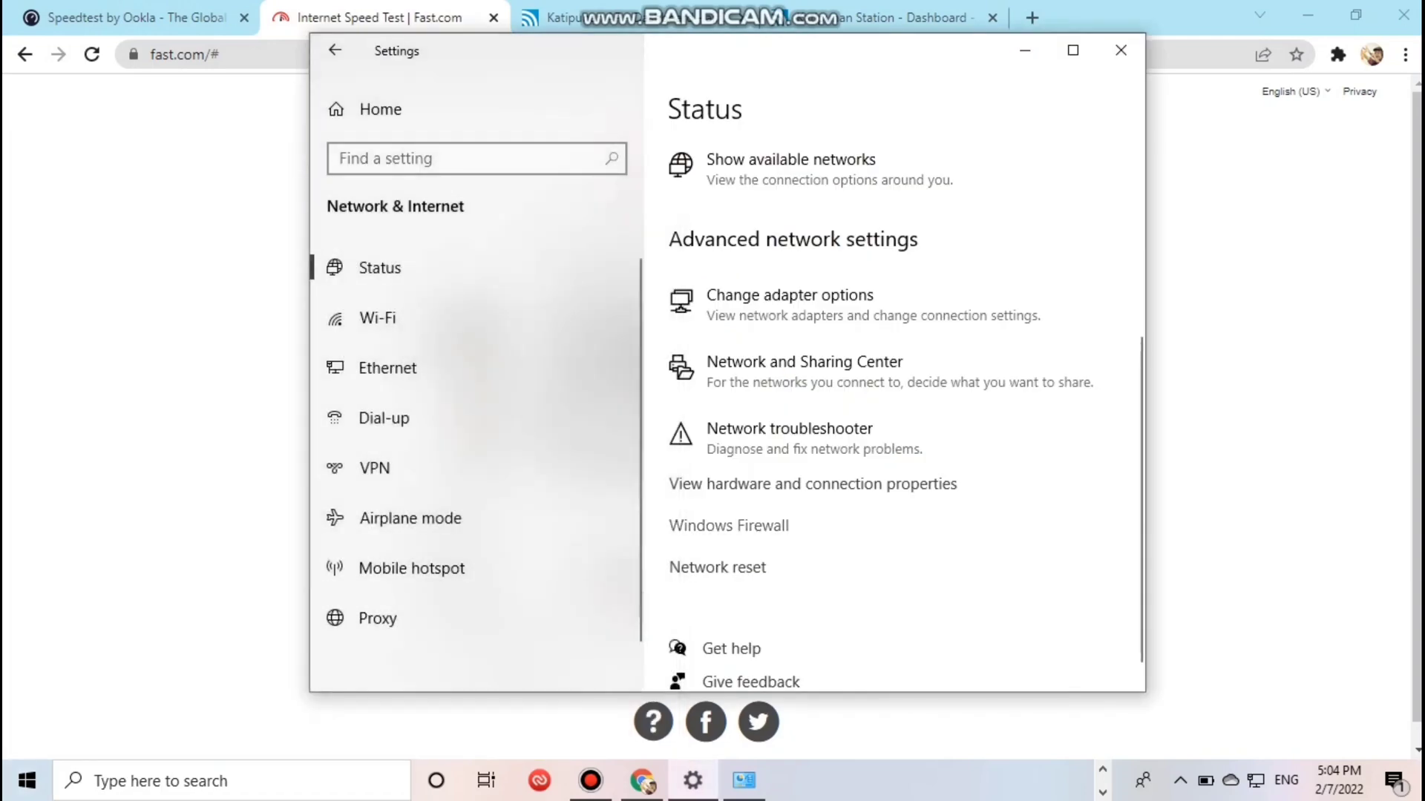
click(804, 370)
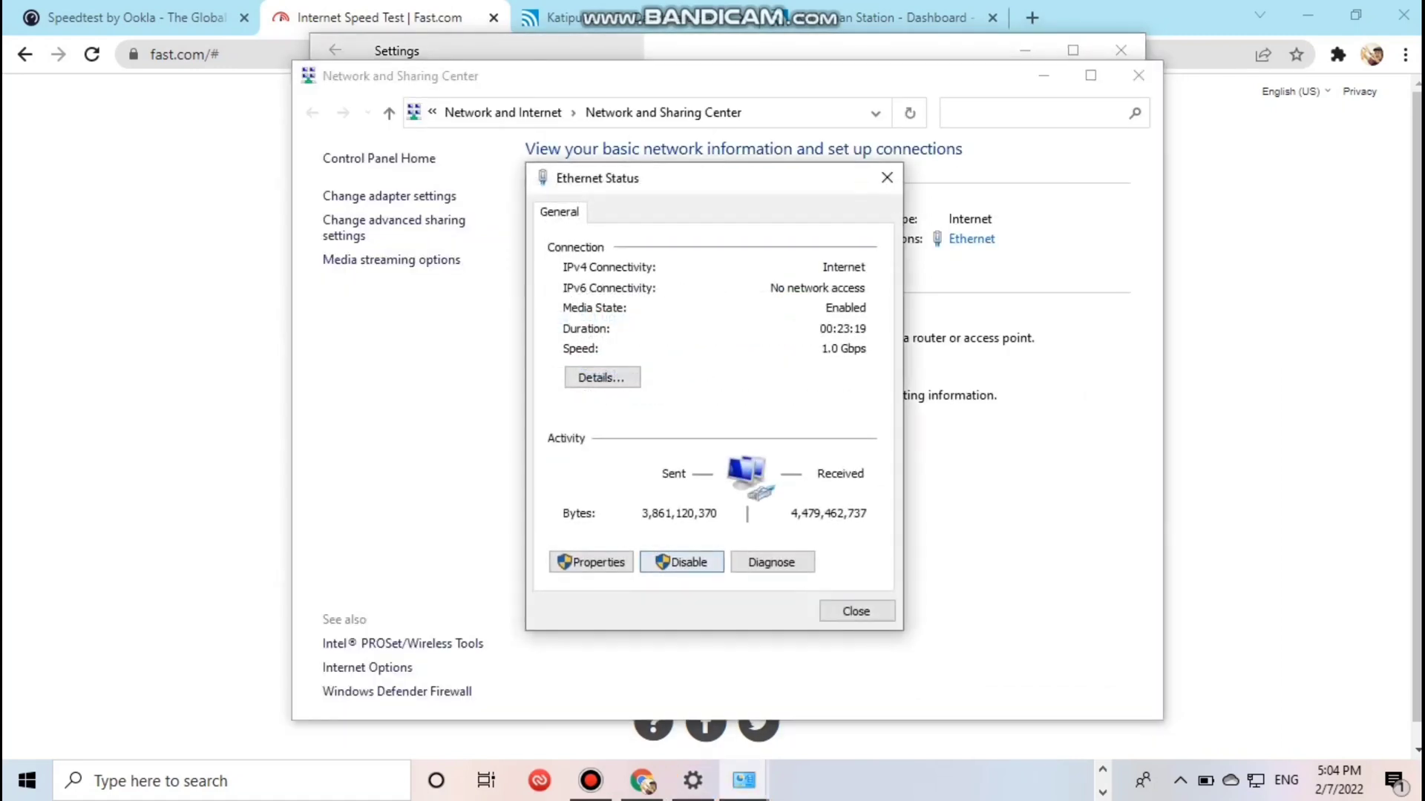
click(591, 562)
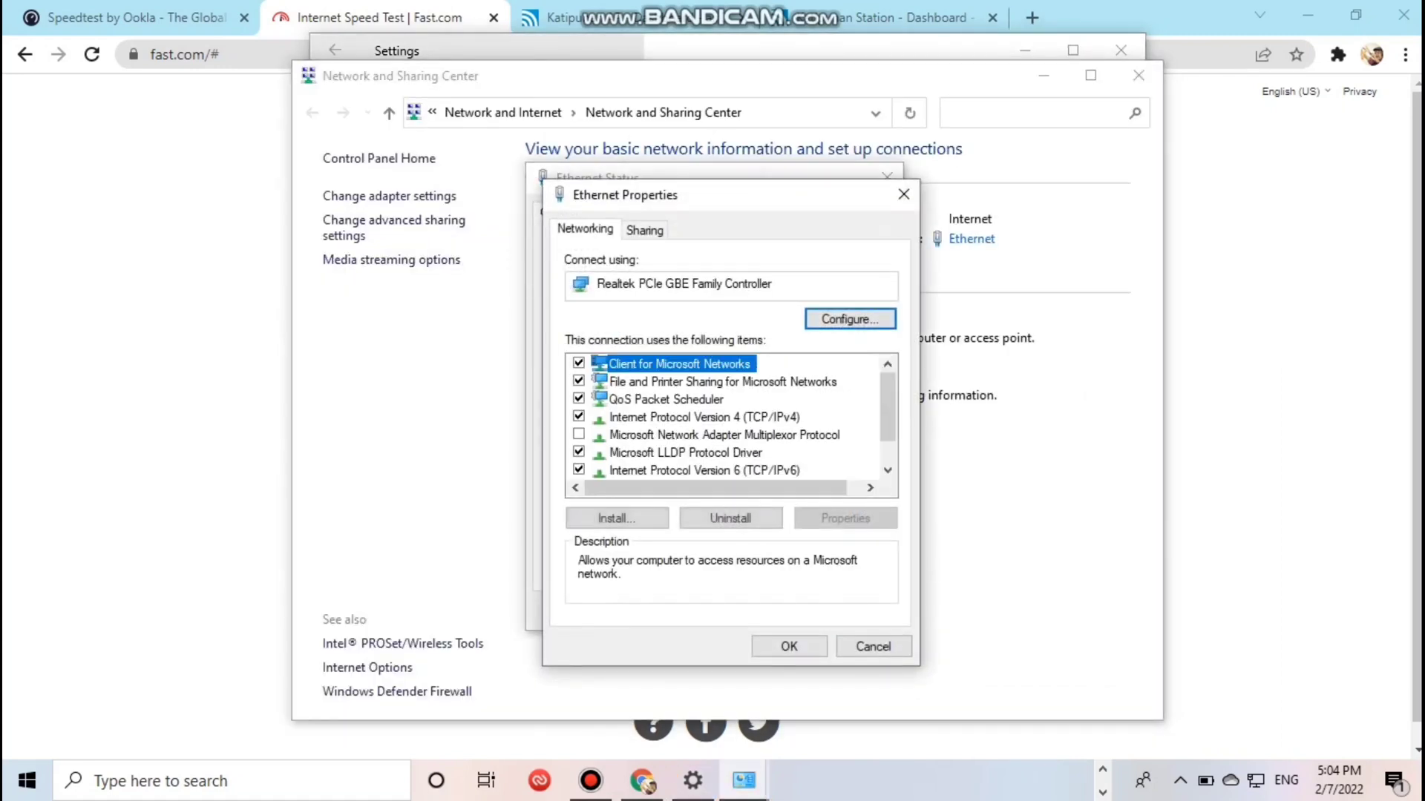
double_click(668, 416)
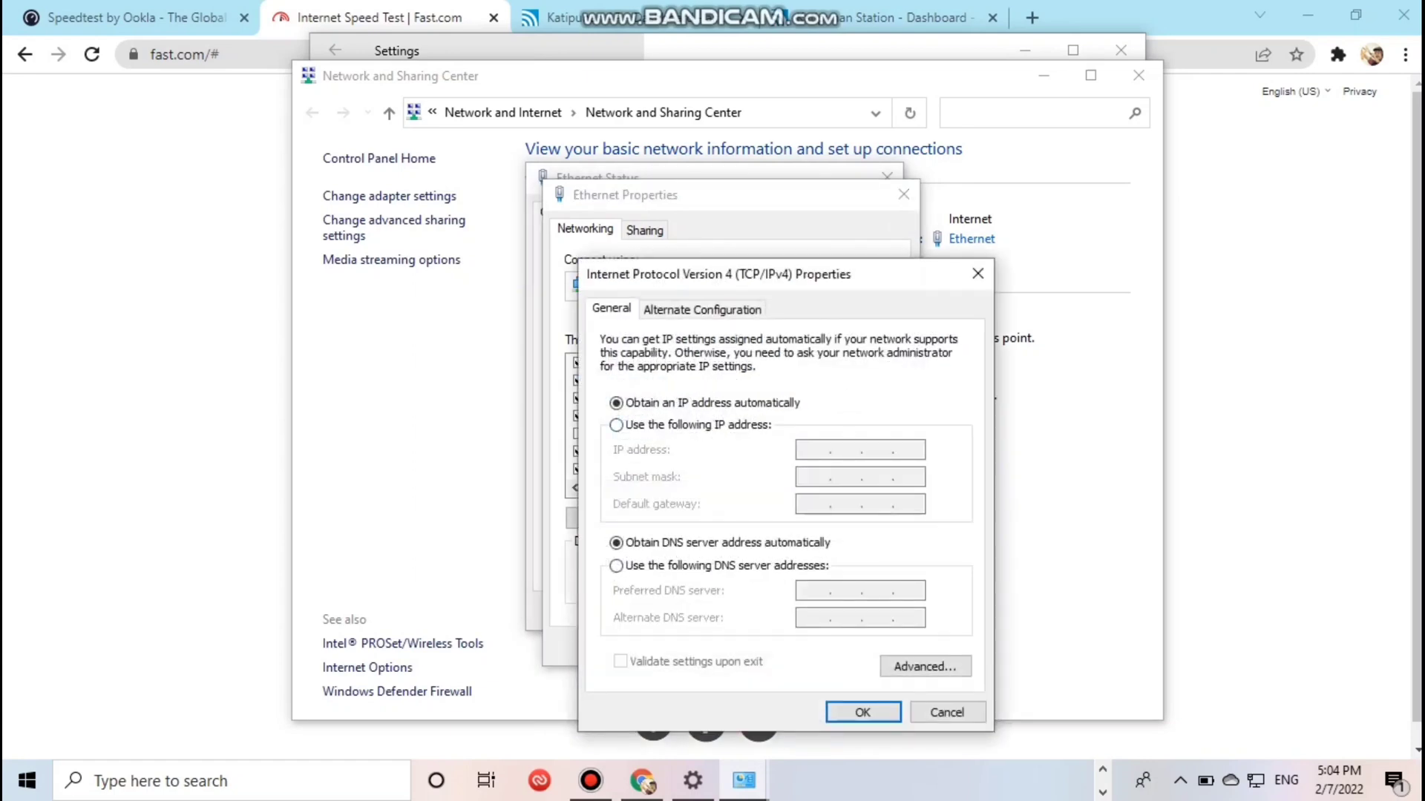
Assign the Ethernet adapter the static IP address 192.168.88.20 with subnet mask 255.255.255.0, and close the network windows.
click(616, 424)
text(1)
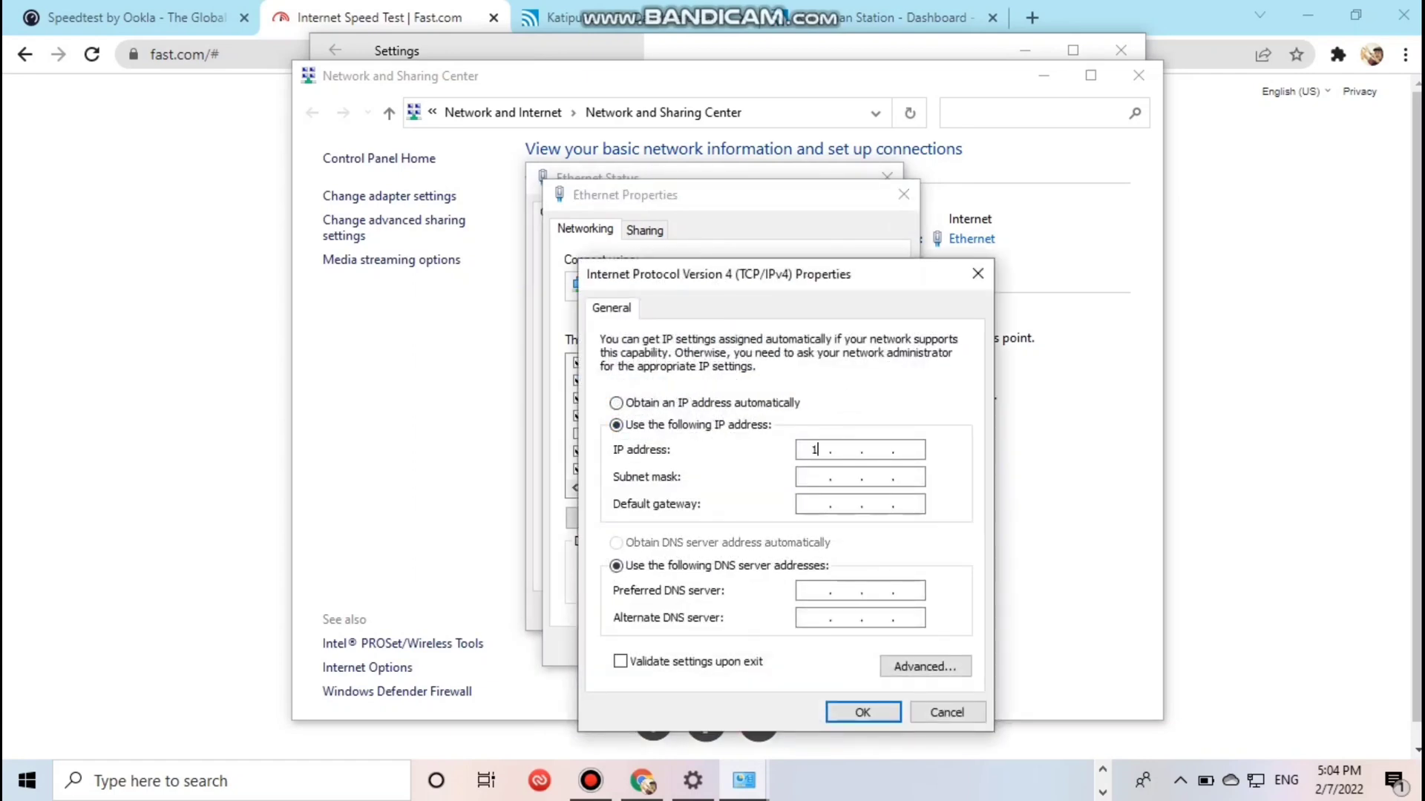
text(92 . 168 . 88 . 20)
click(806, 477)
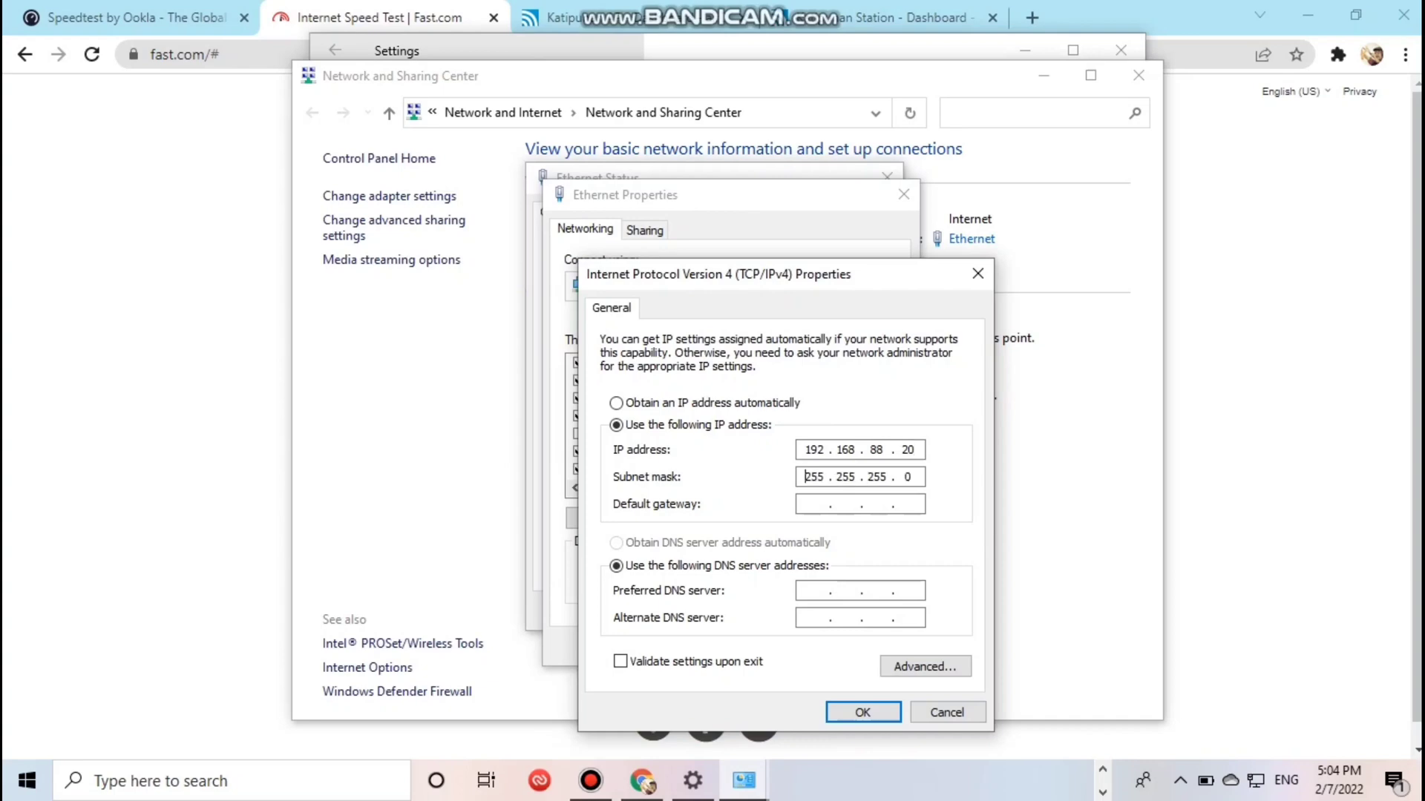
click(862, 712)
click(789, 646)
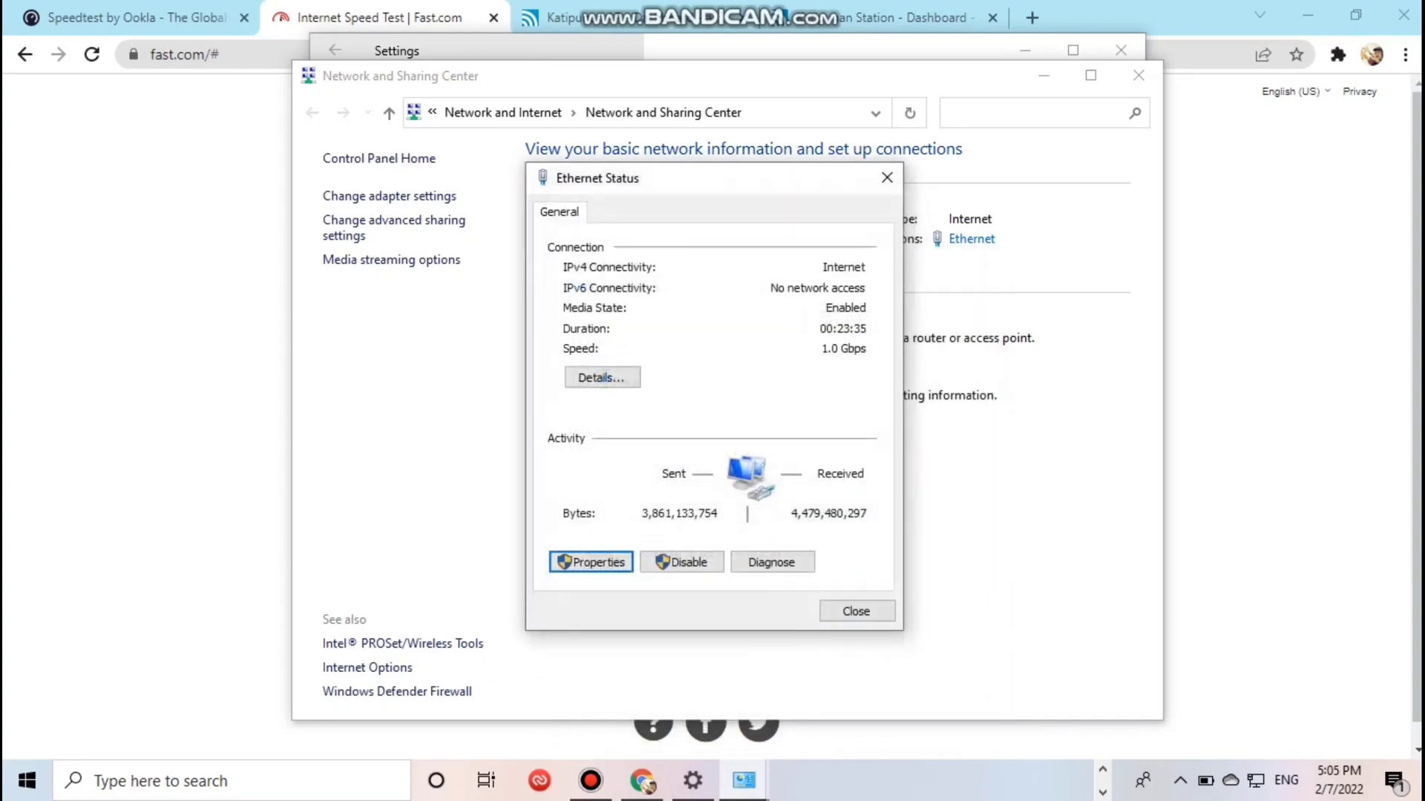
click(855, 611)
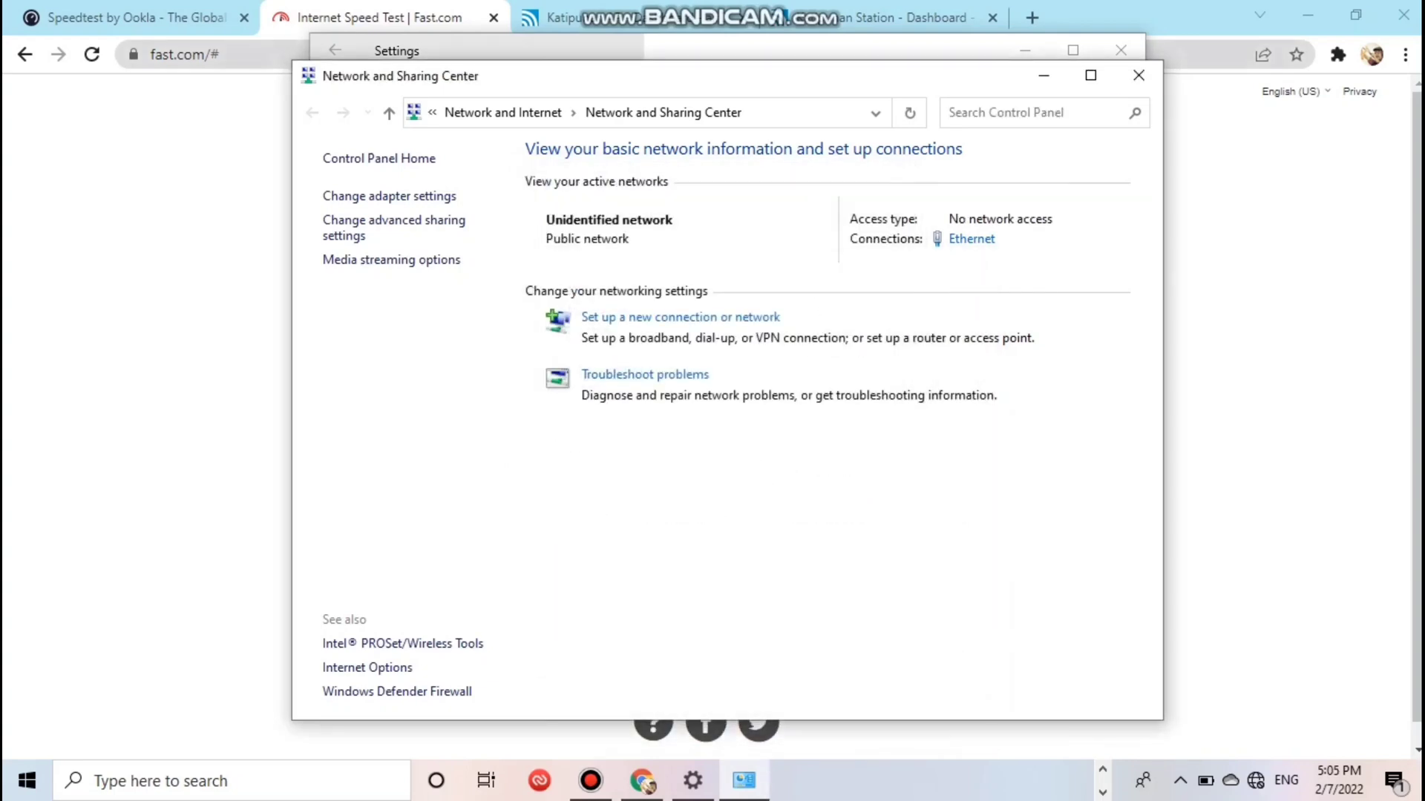
click(1139, 75)
click(1121, 50)
Enable Traffic Shaping in the network settings of the Katipunan AP at 192.168.88.201.
click(564, 17)
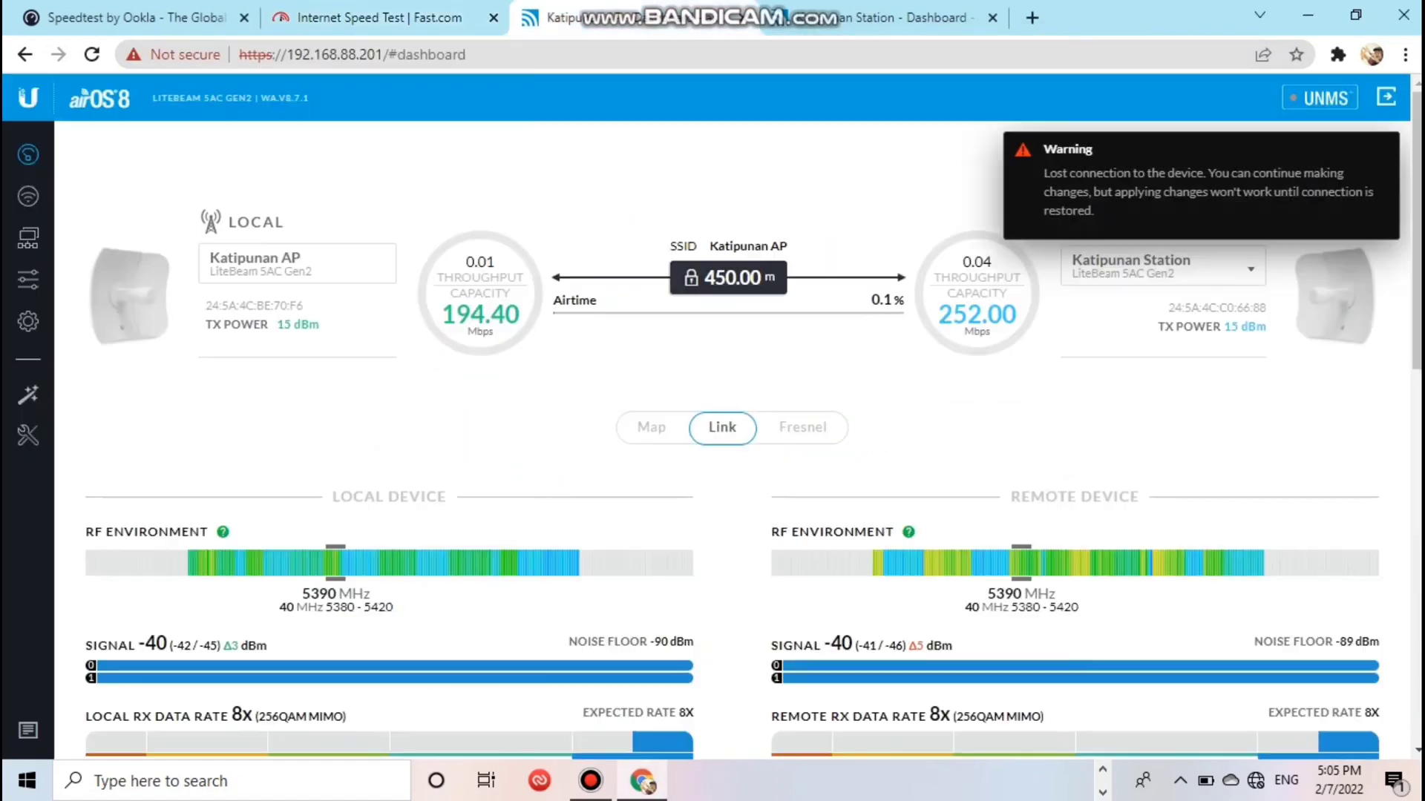
click(28, 196)
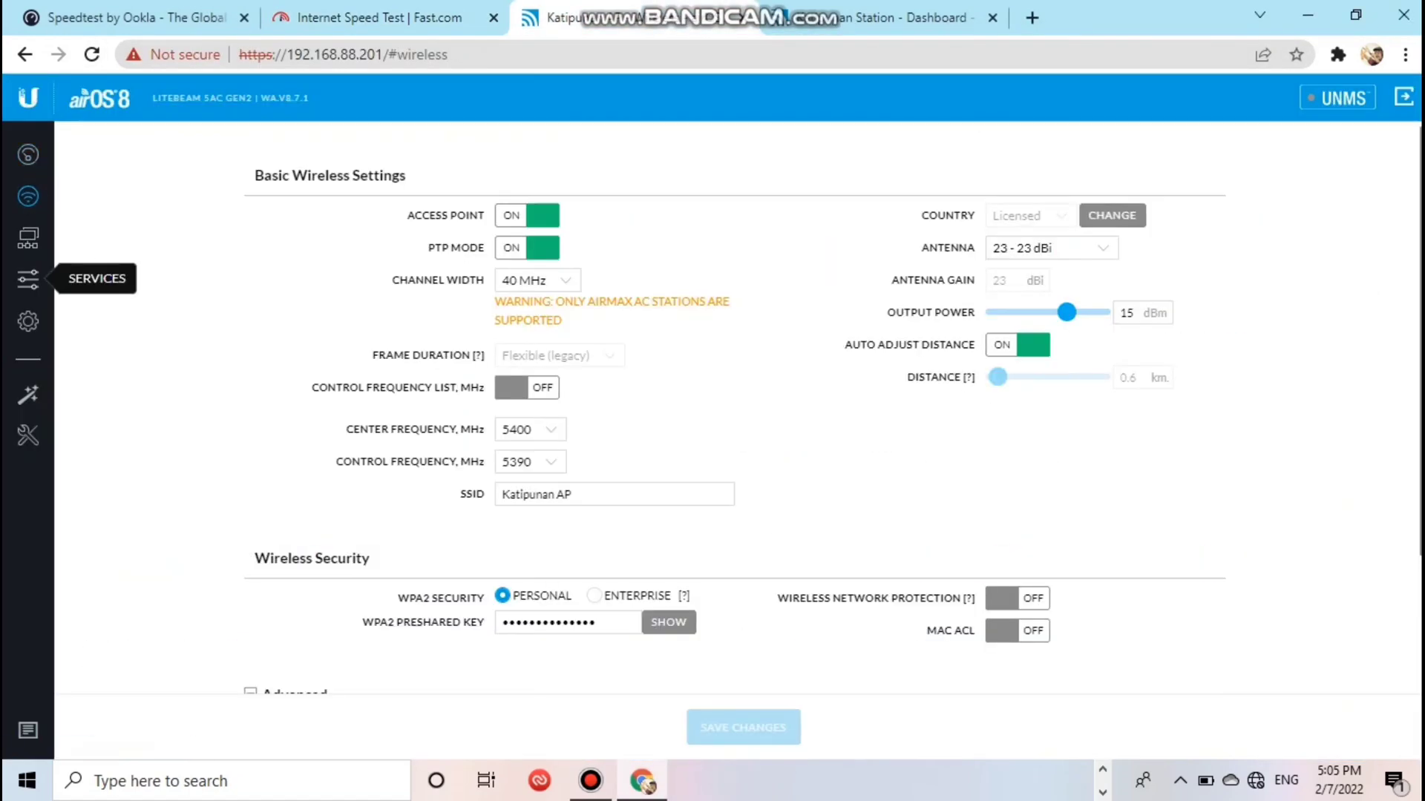
click(29, 238)
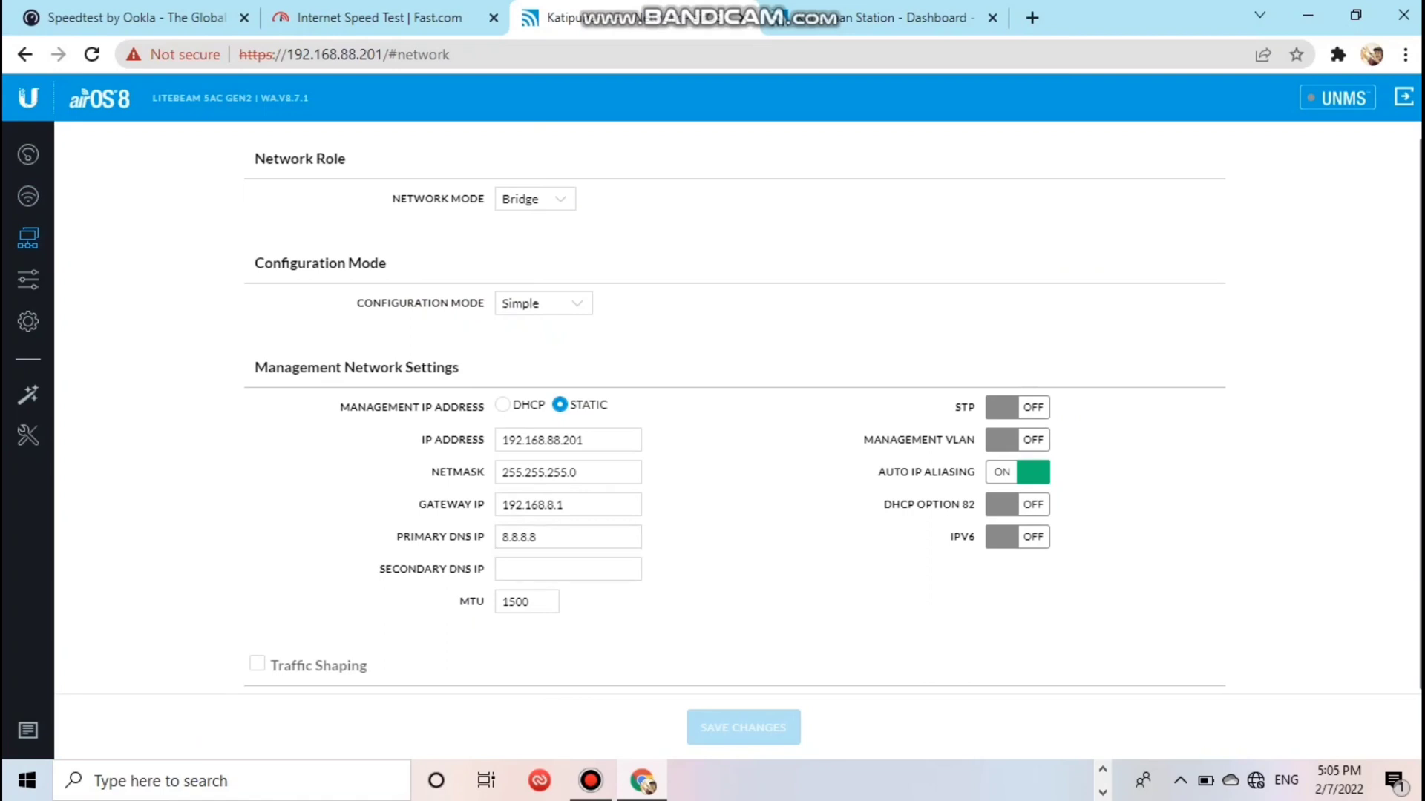
click(256, 664)
scroll(735, 415, down, 1)
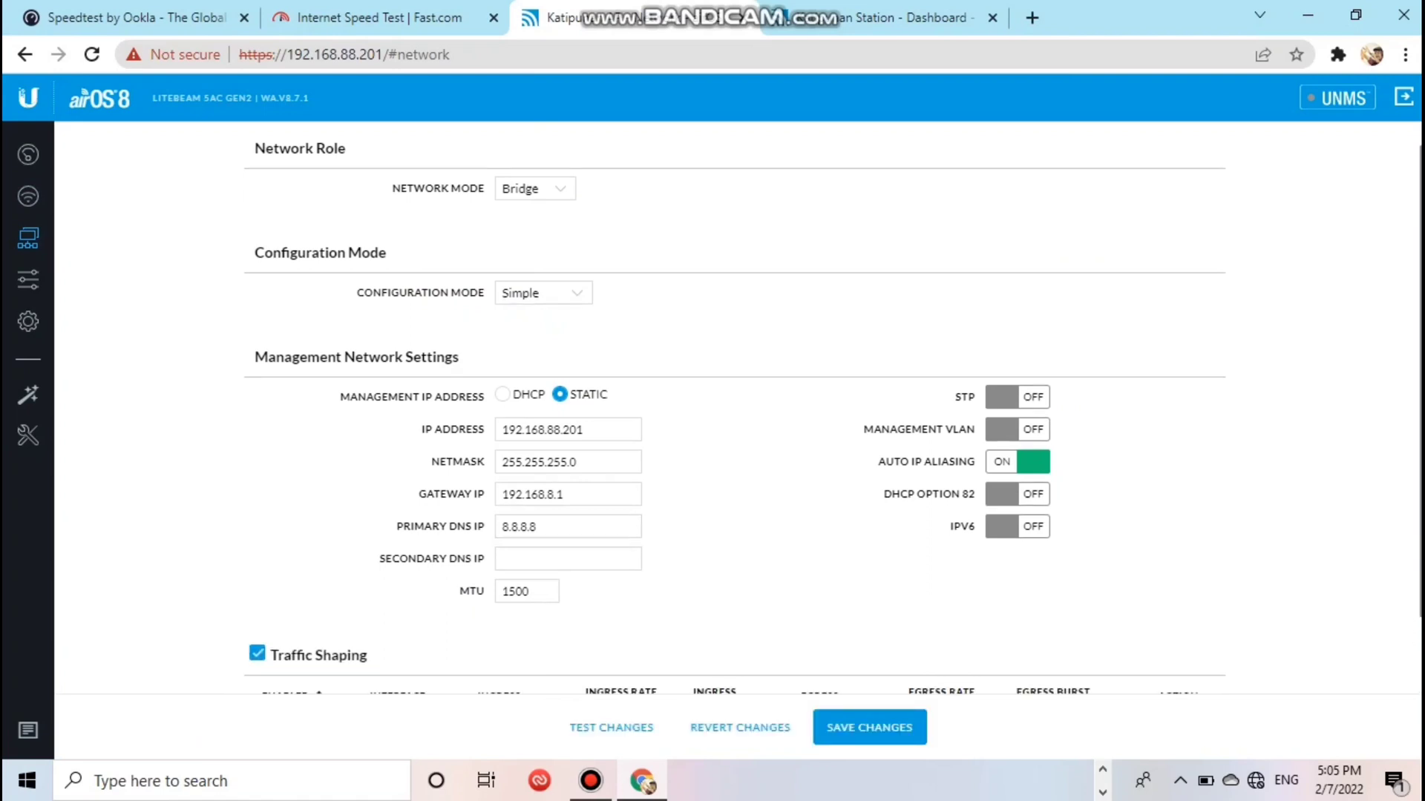
Add a traffic shaper rule for WLAN0 with ingress and egress rates of 50000 kbps.
click(285, 665)
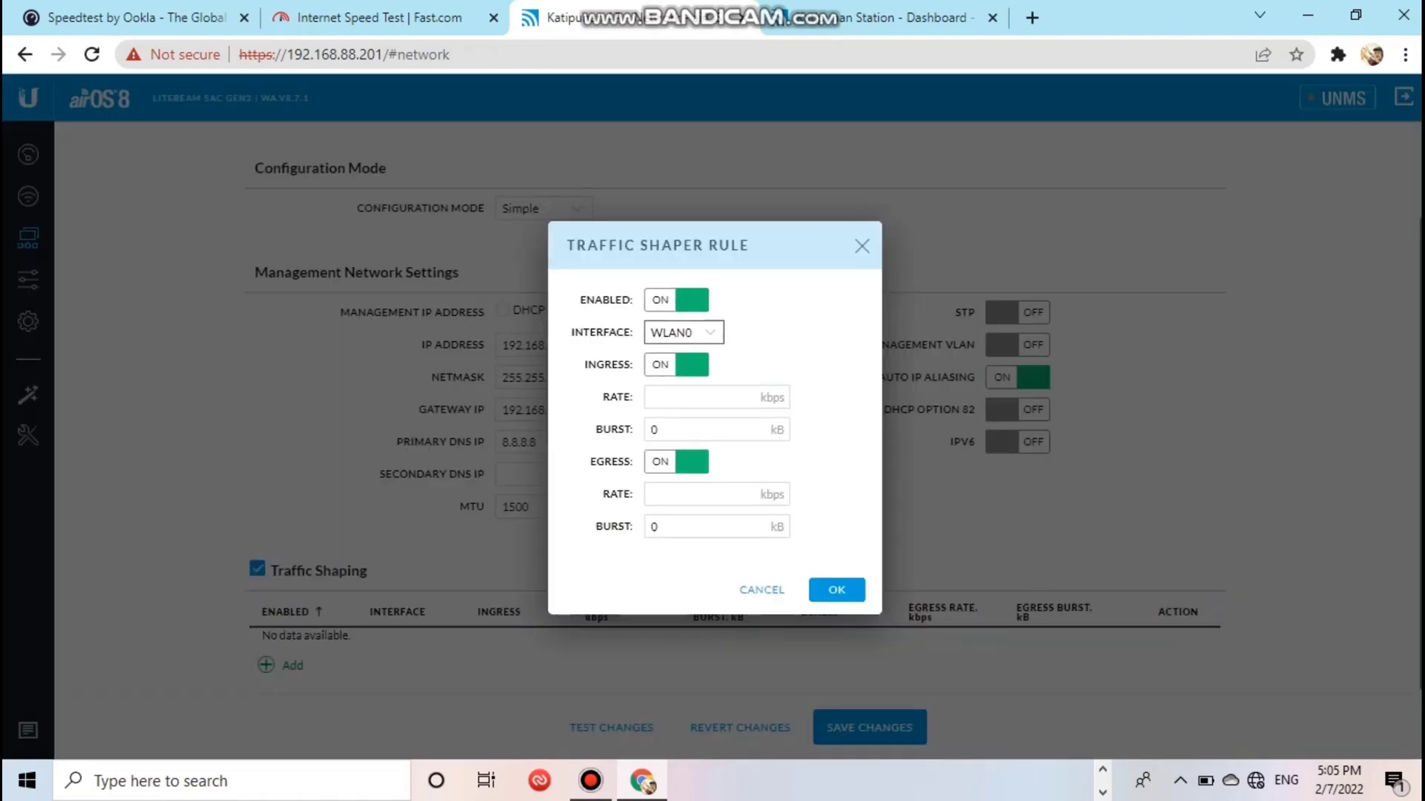
click(702, 397)
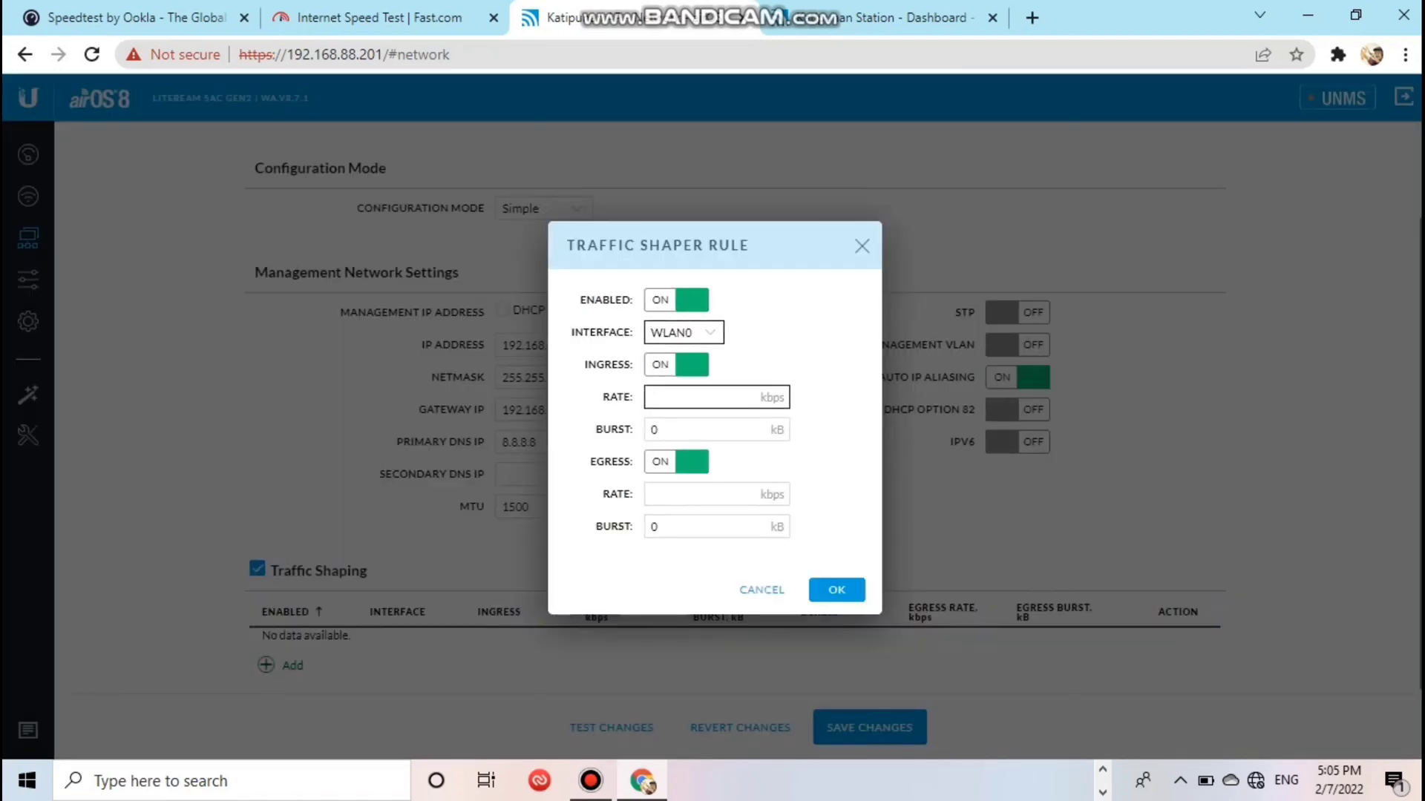
key(Tab)
key(Tab)
key(shift+Tab)
key(shift+Tab)
text(50000)
key(Tab)
key(Tab)
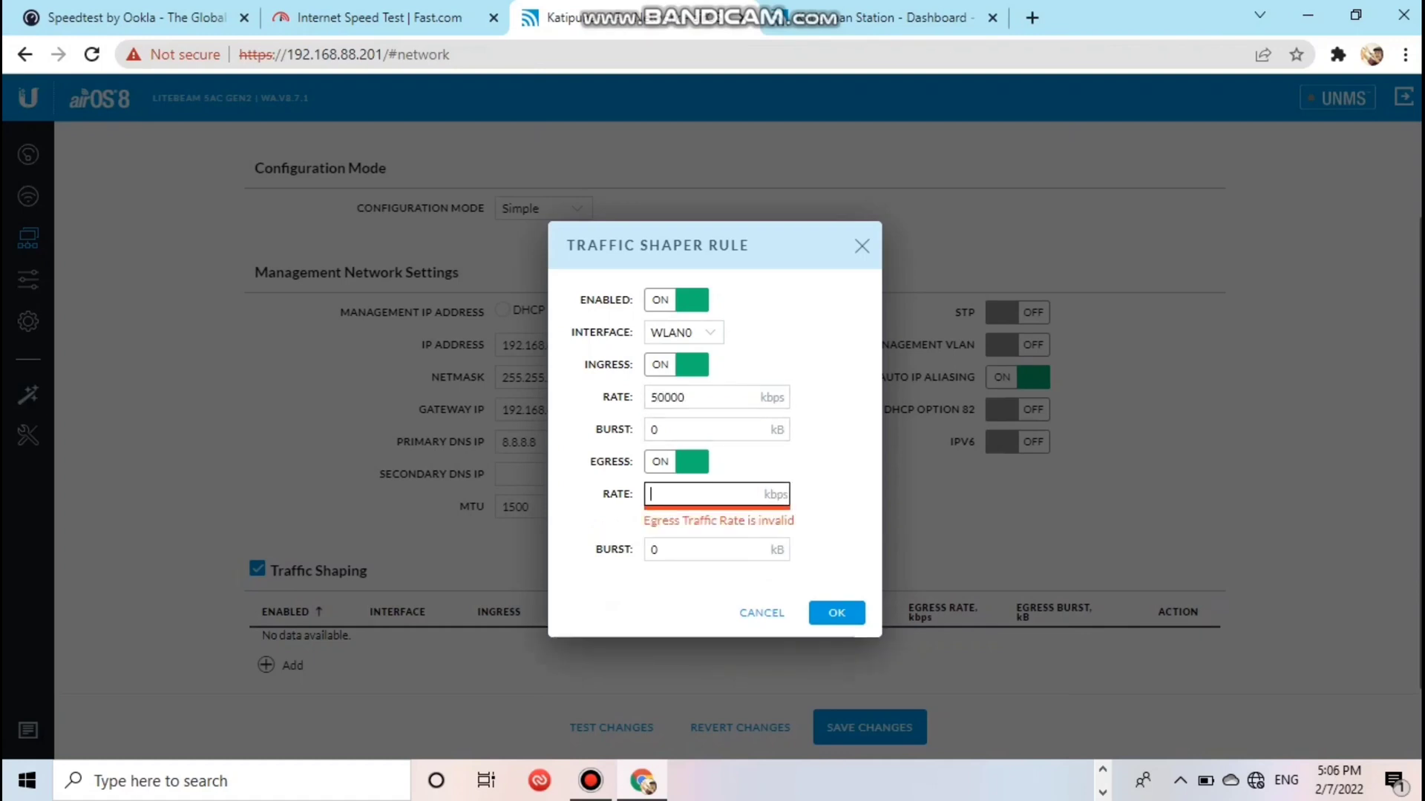
text(50000)
key(Tab)
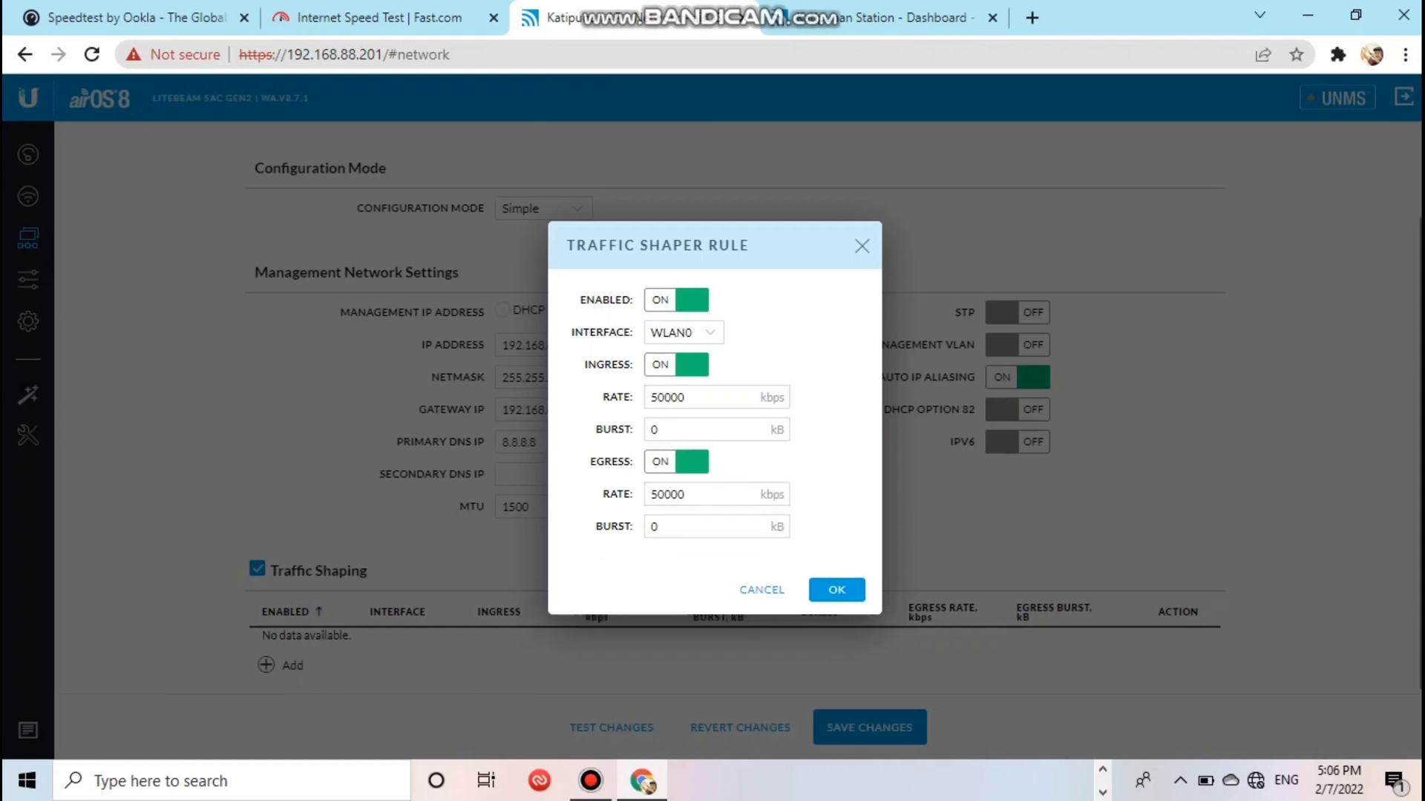
key(Return)
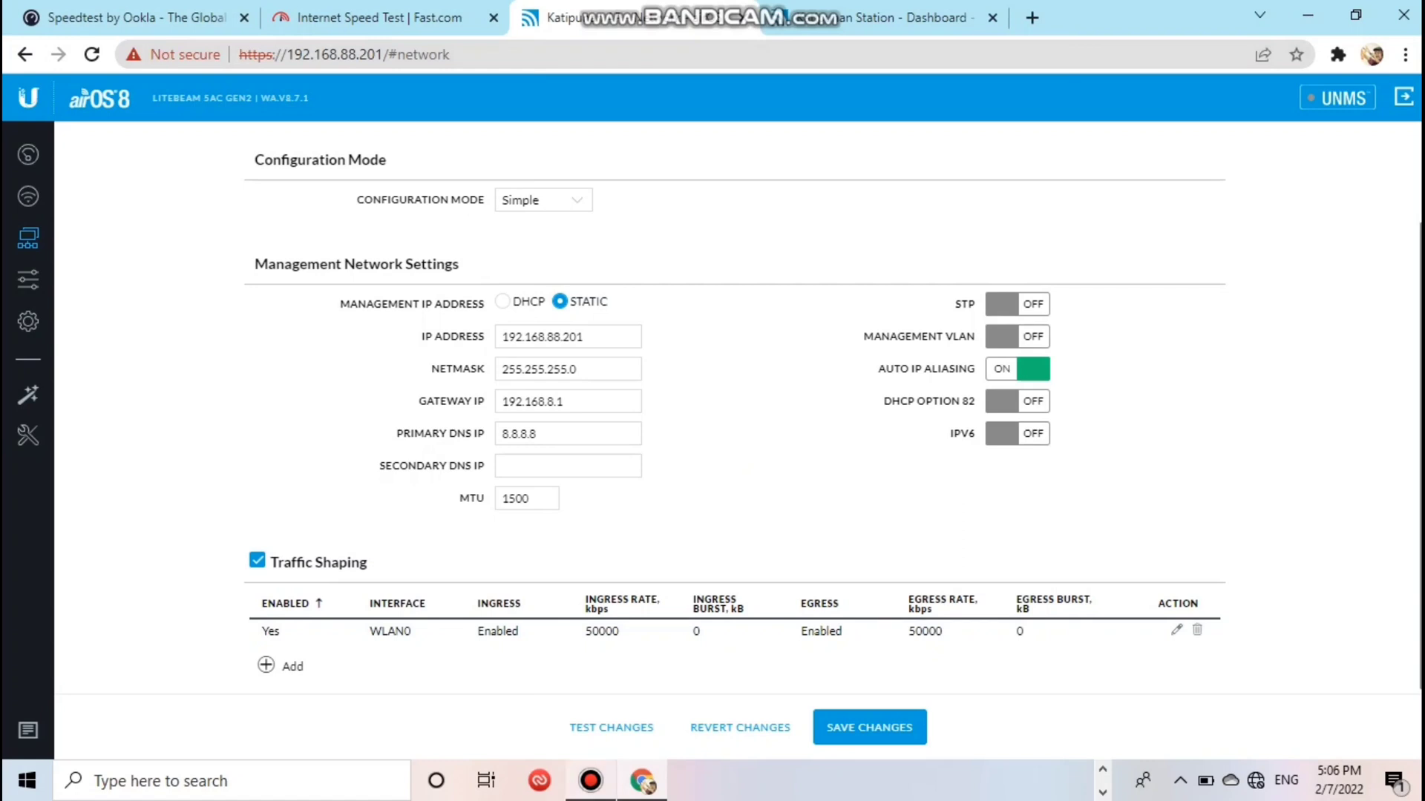
Add a second traffic shaper rule for LAN0 with ingress and egress rates of 50000 kbps.
click(282, 666)
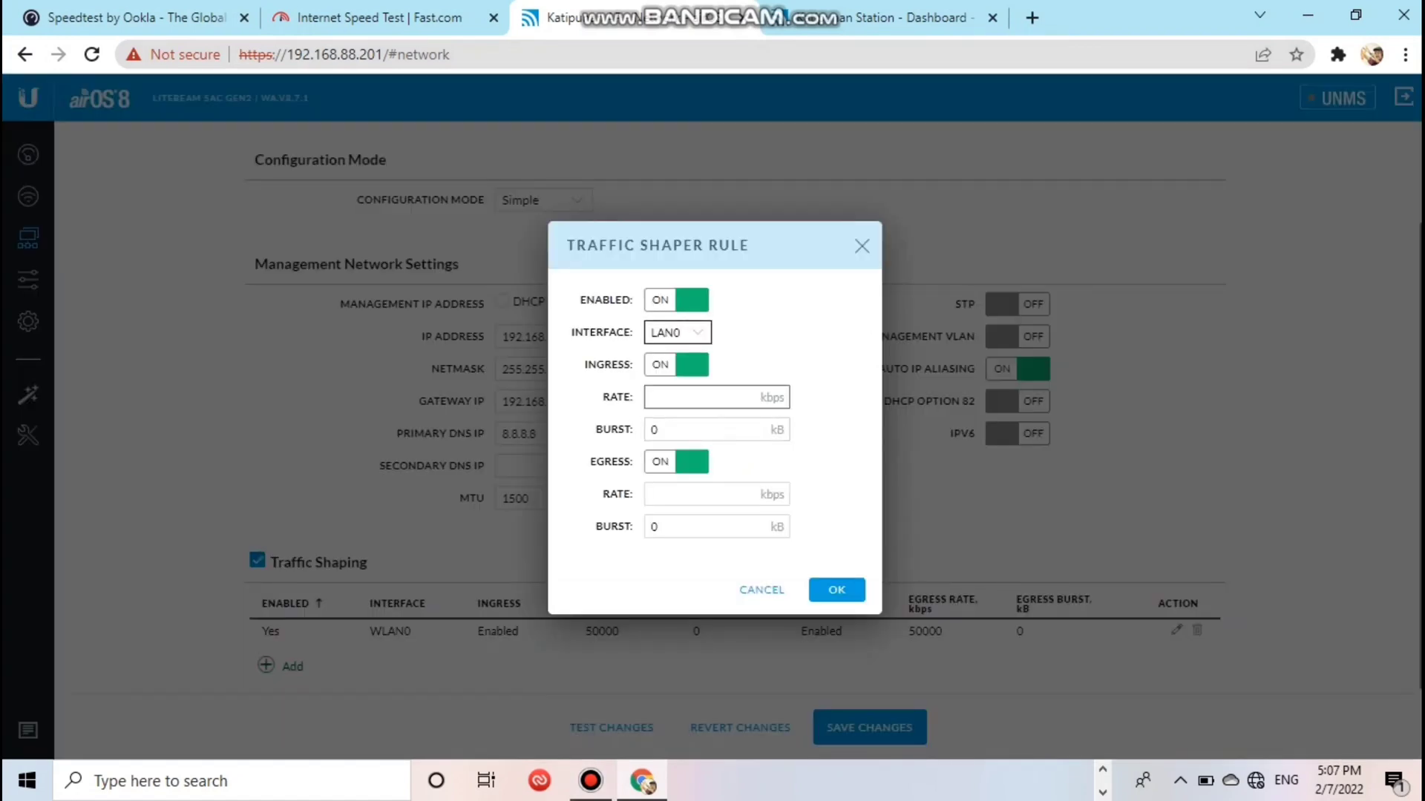
click(705, 398)
text(50)
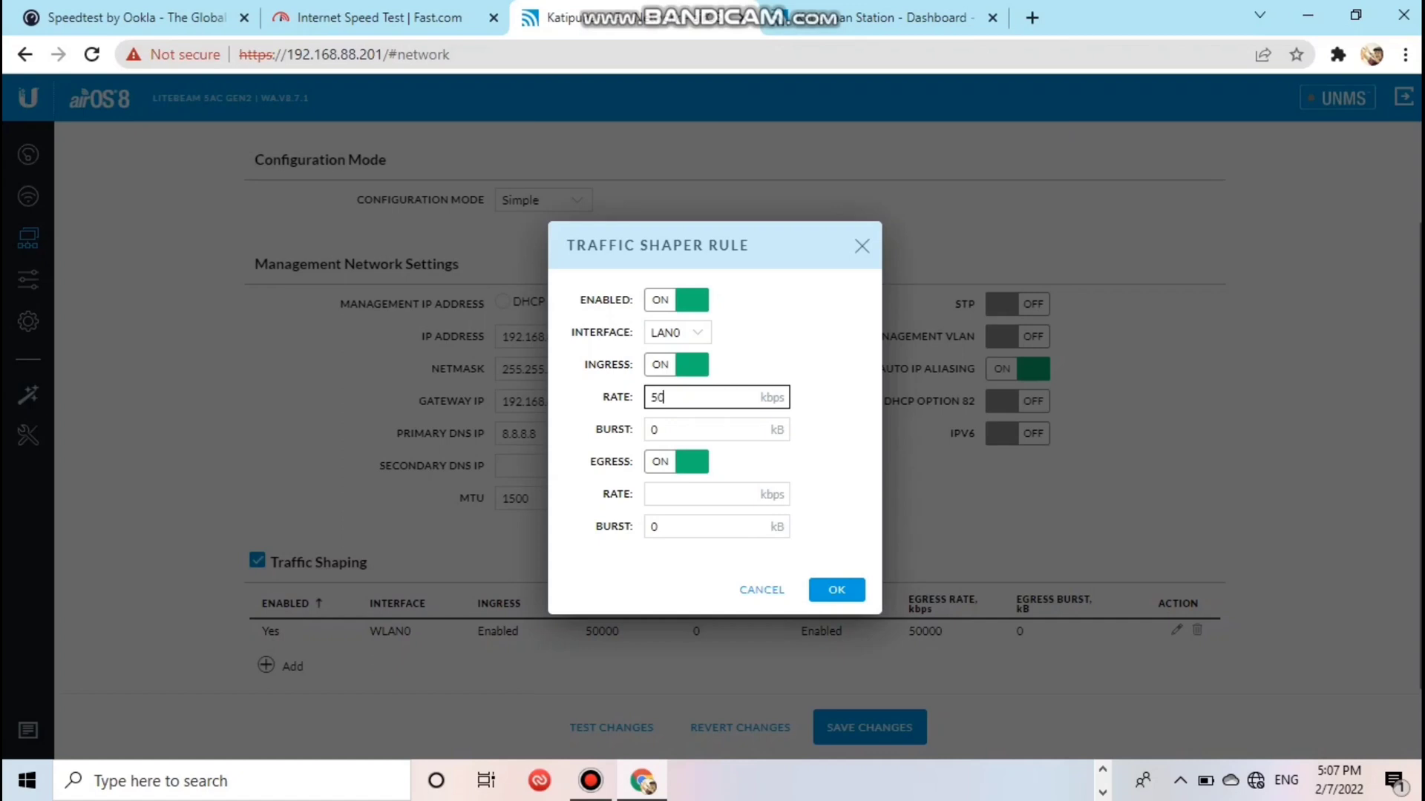
text(000)
click(705, 494)
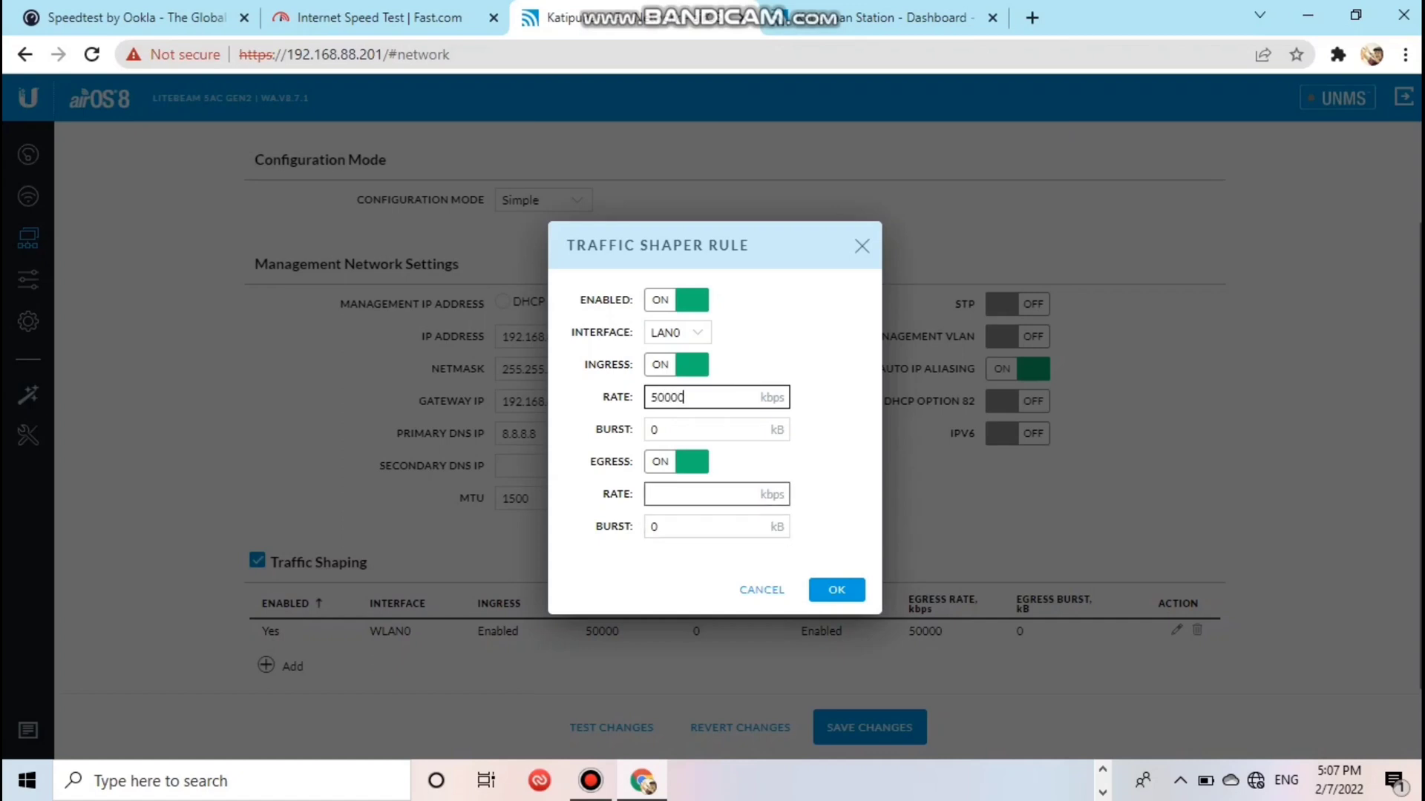
text(50000)
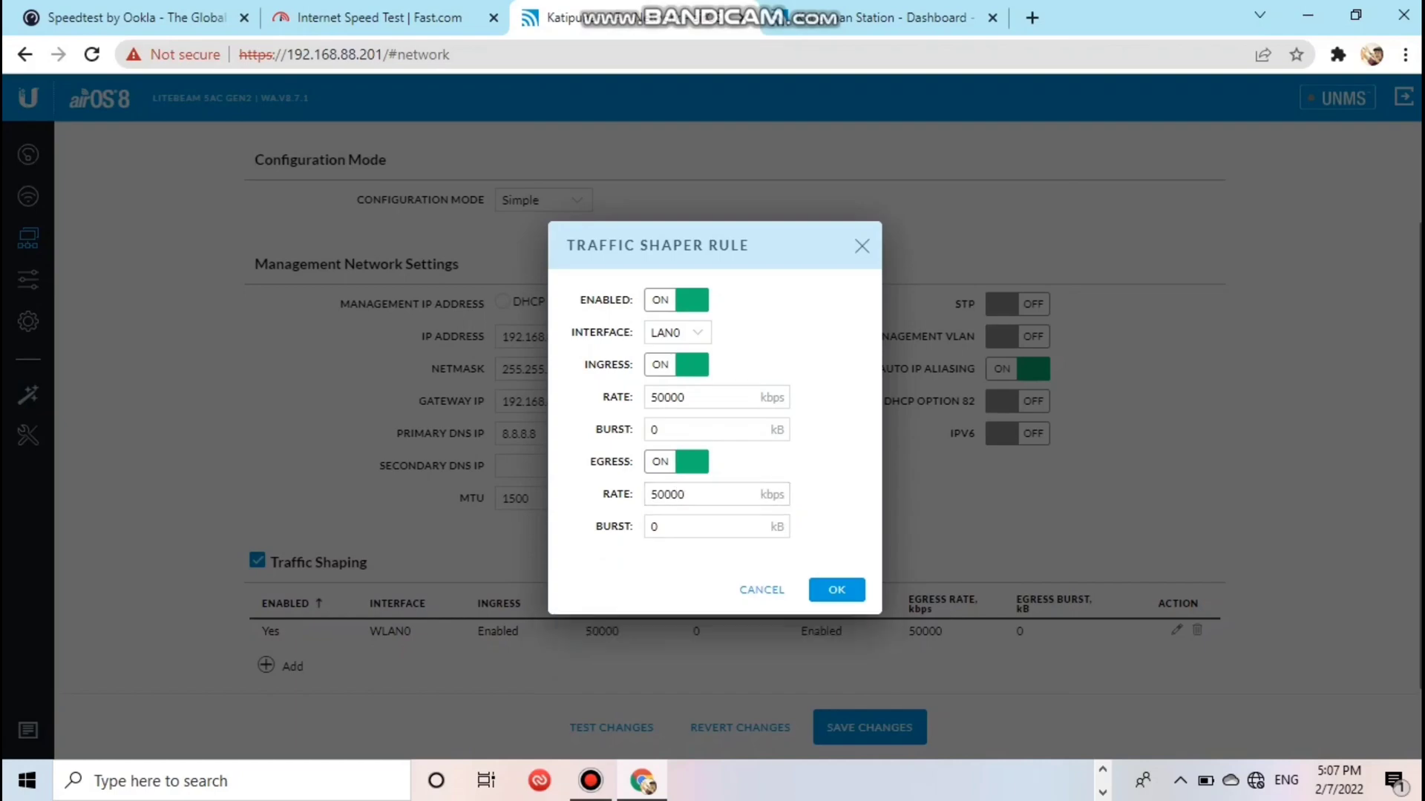
key(Return)
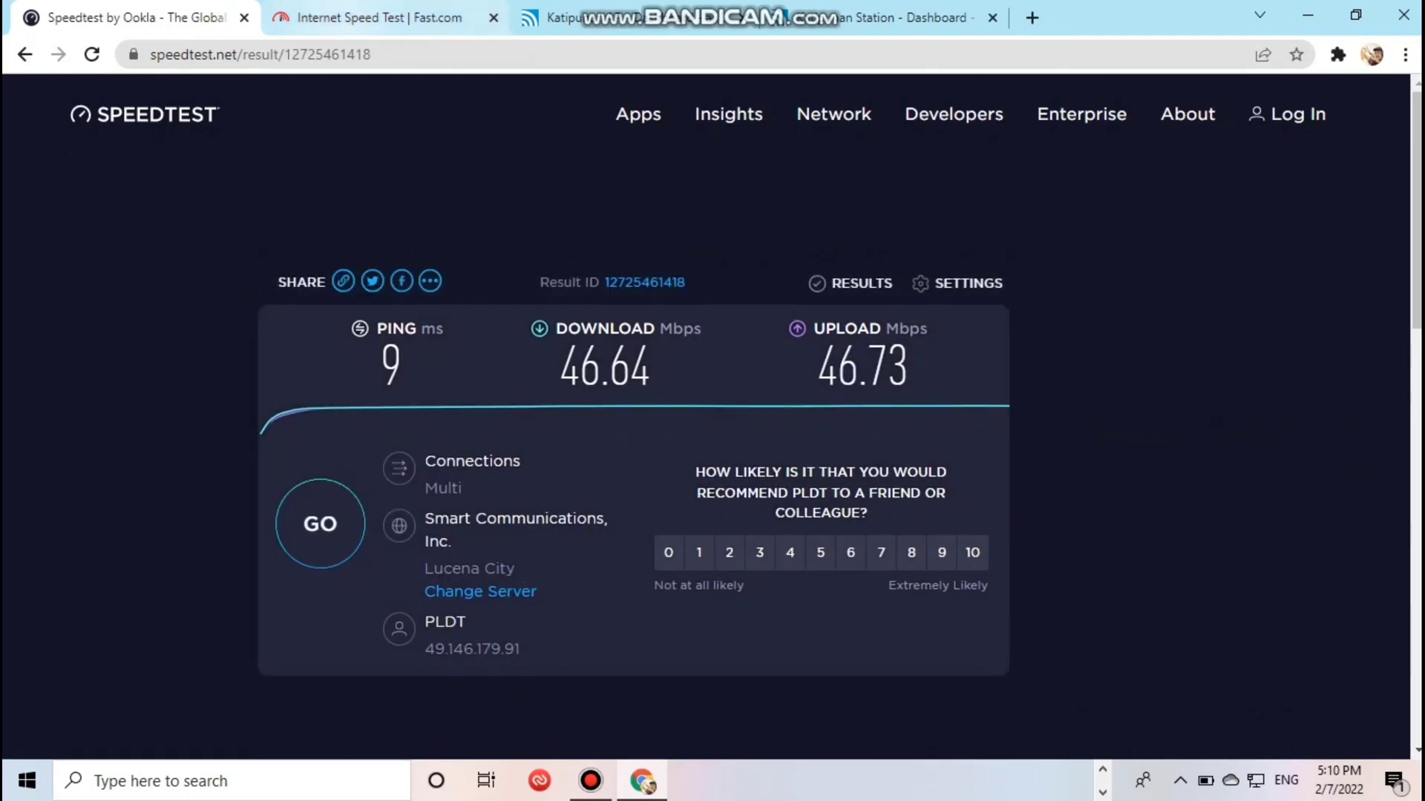
Rerun the Fast.com speed test and show its detailed latency and upload results.
click(378, 17)
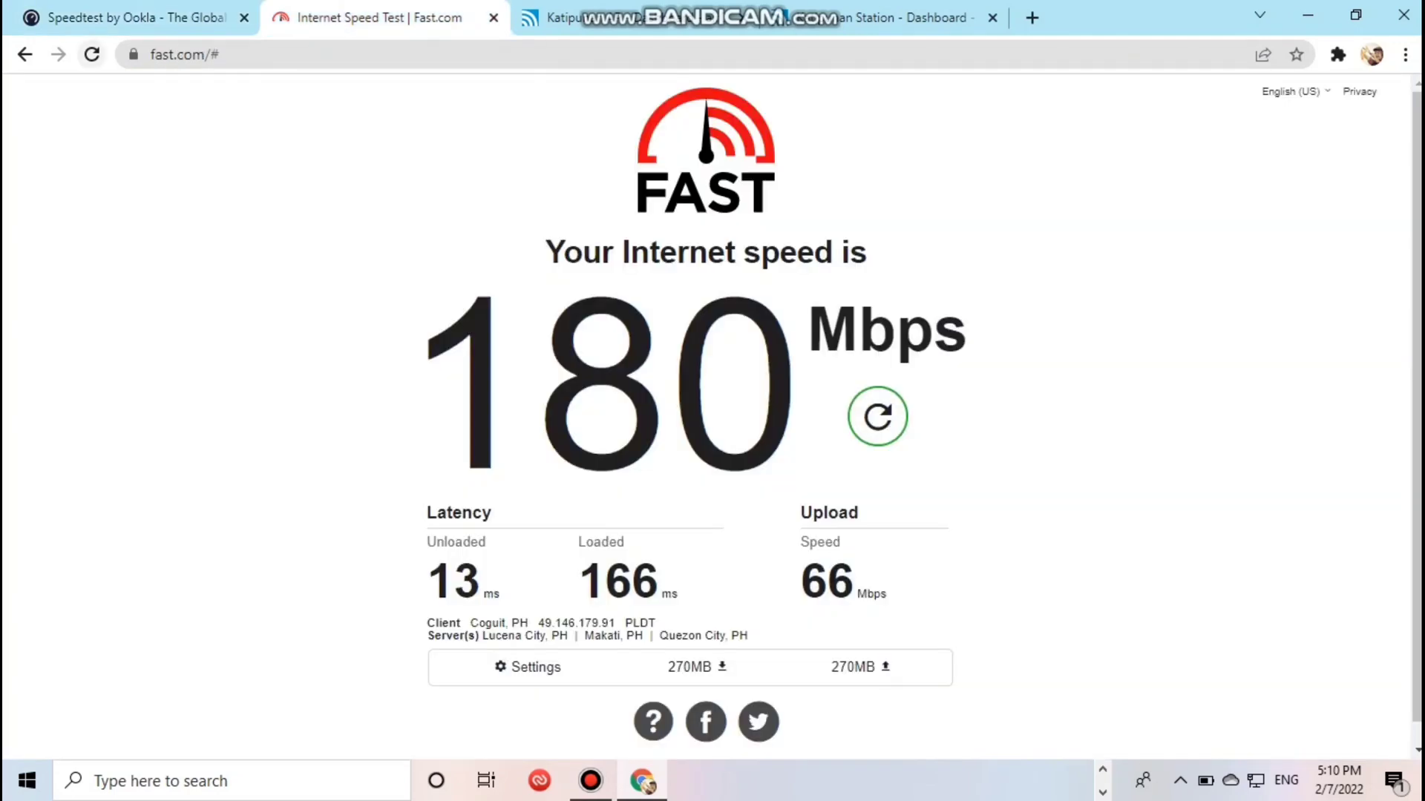
click(92, 54)
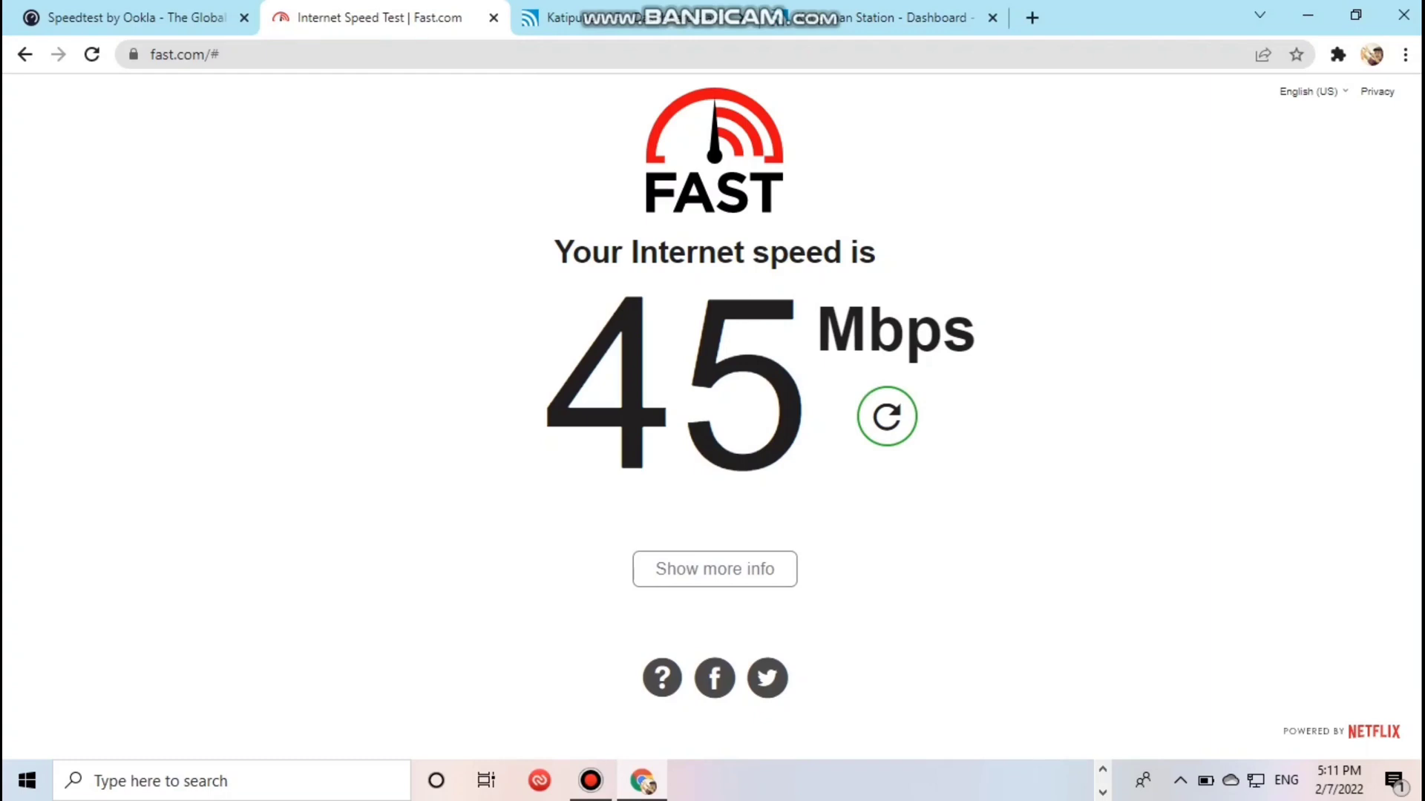
click(714, 569)
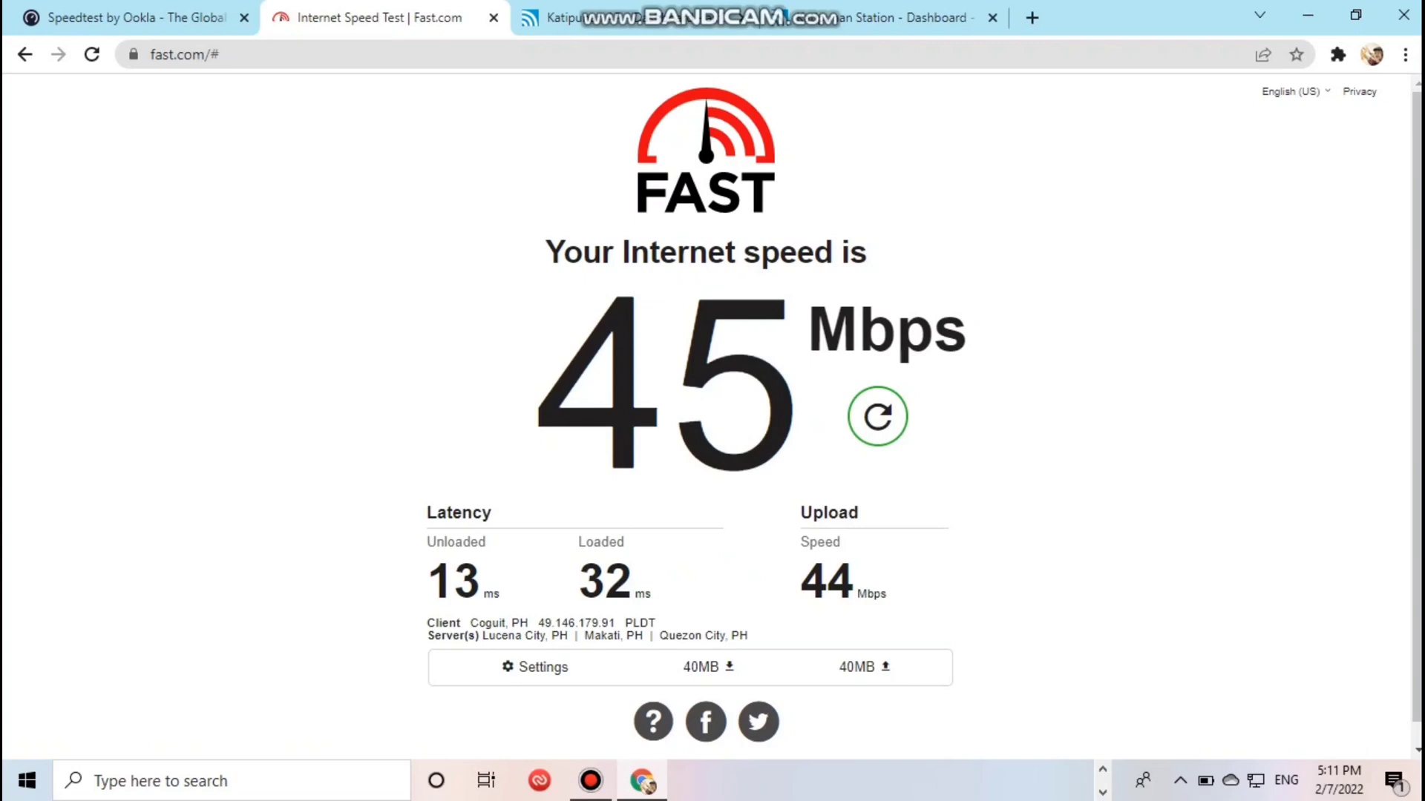
scroll(712, 415, down, 1)
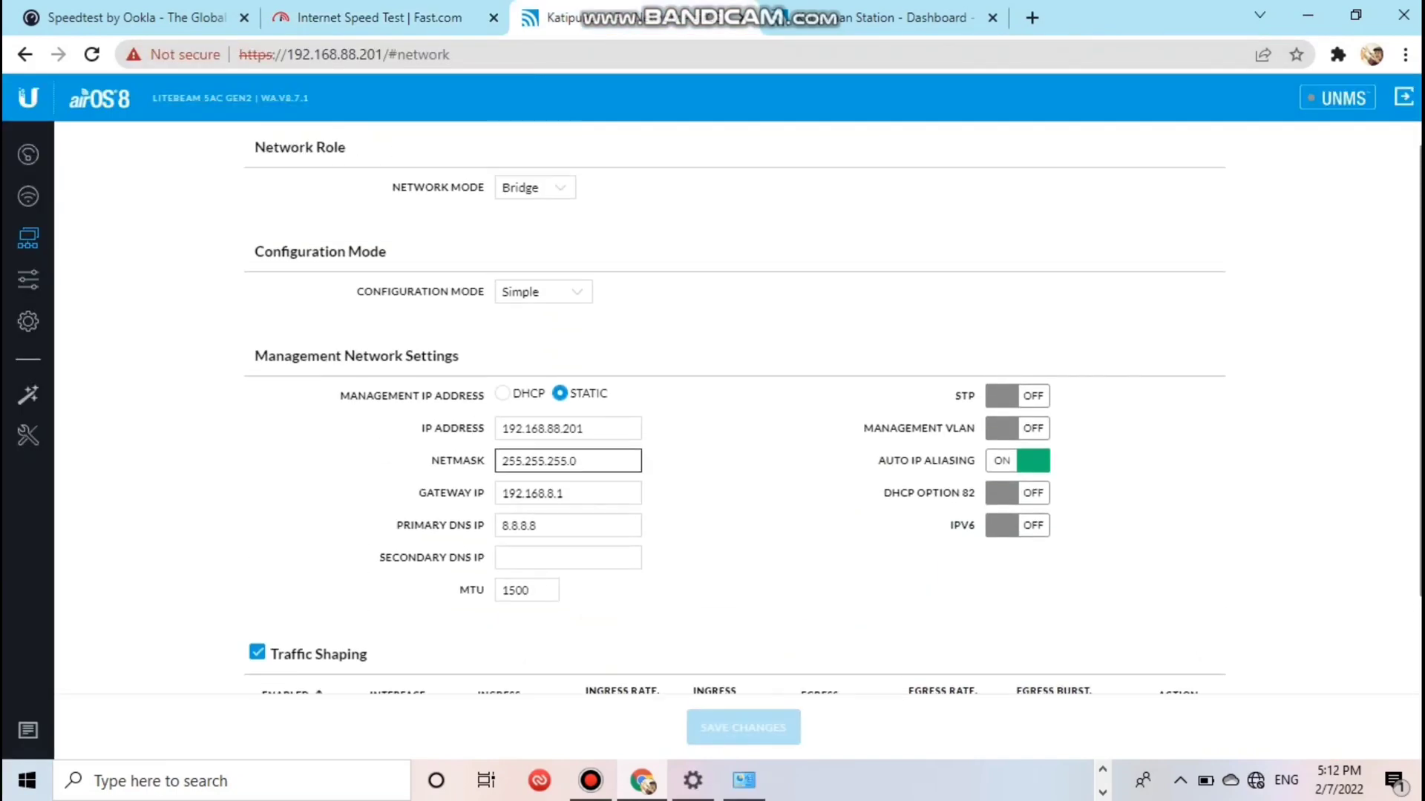
Set the ingress and egress rates of the WLAN0 traffic shaper rule to 55000 kbps.
scroll(734, 408, down, 2)
scroll(735, 408, up, 2)
scroll(734, 409, up, 1)
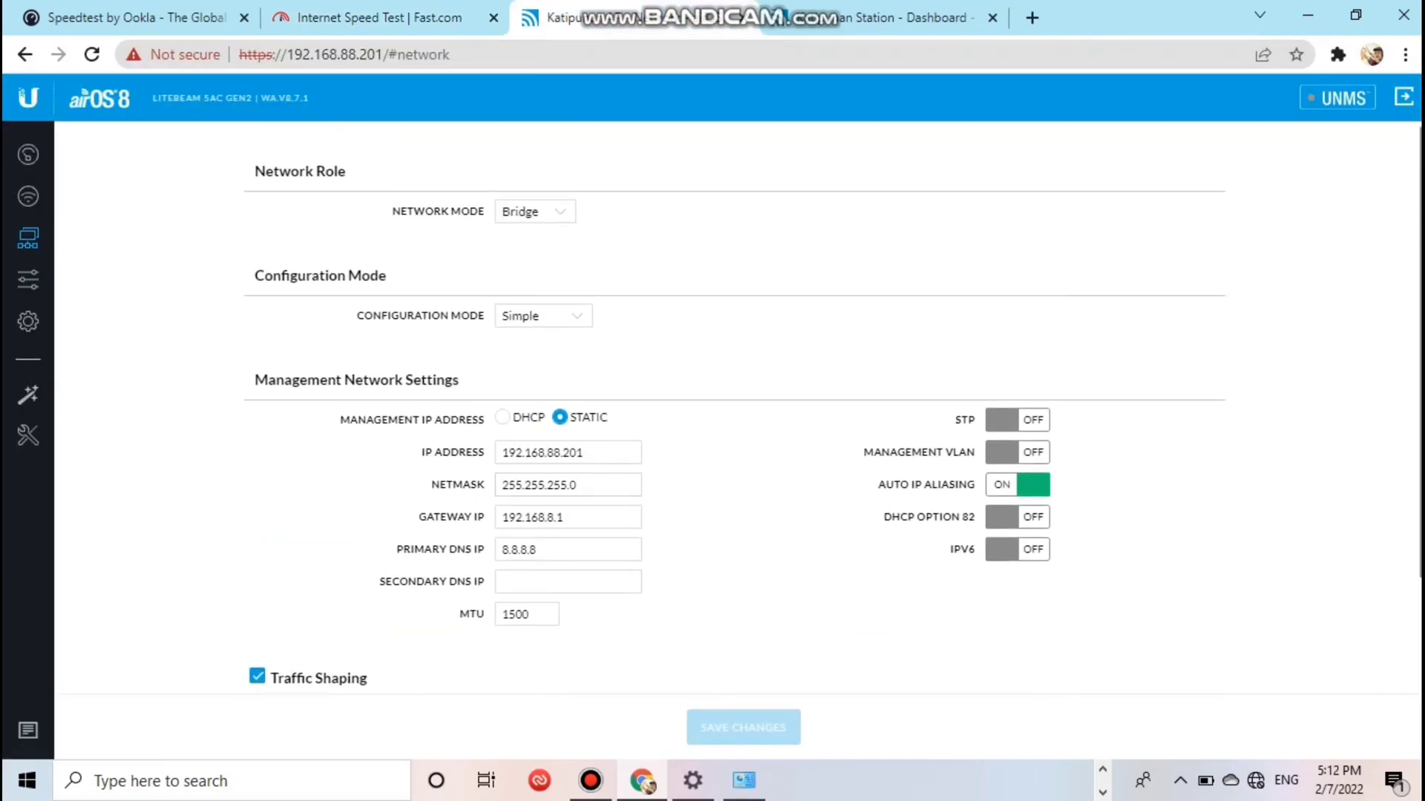
scroll(735, 408, down, 2)
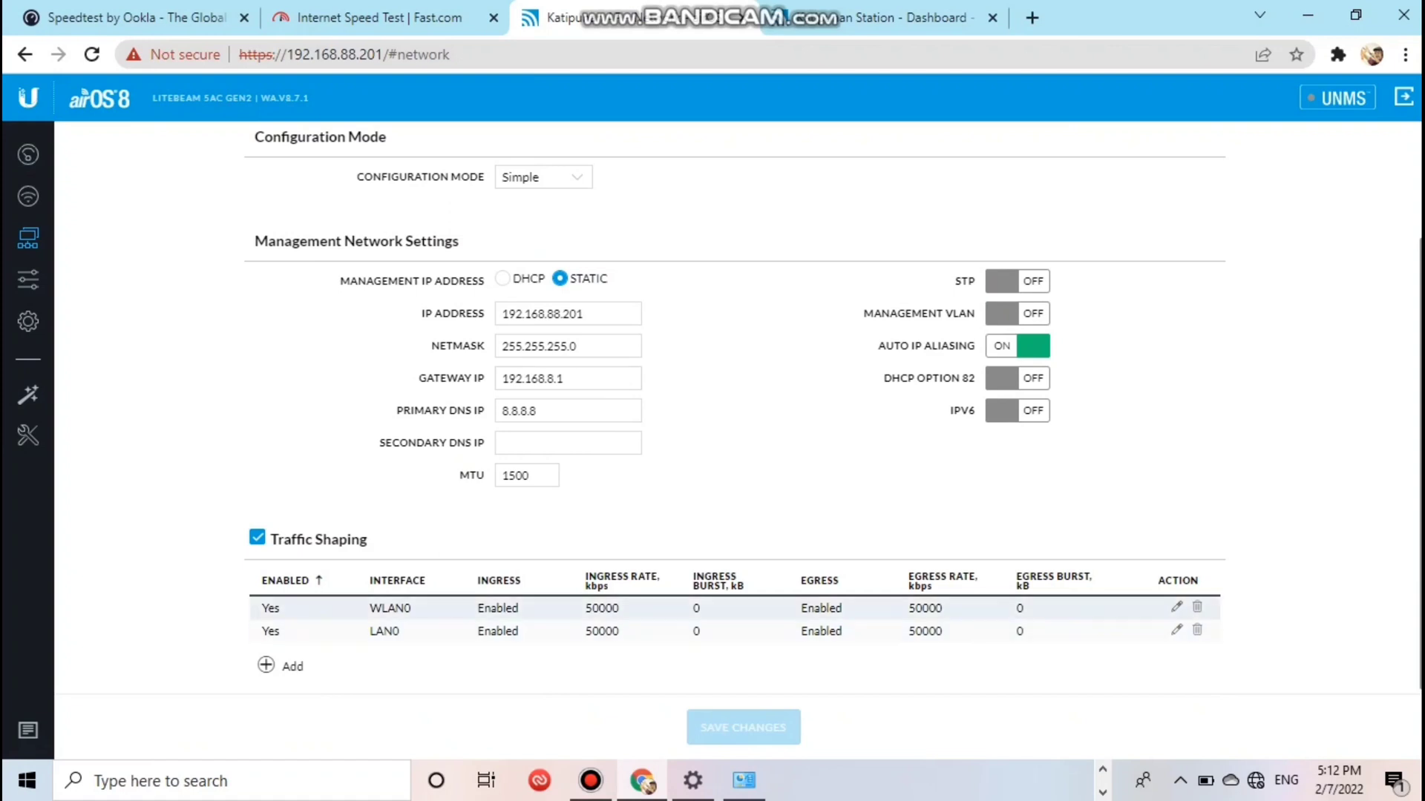
click(1177, 607)
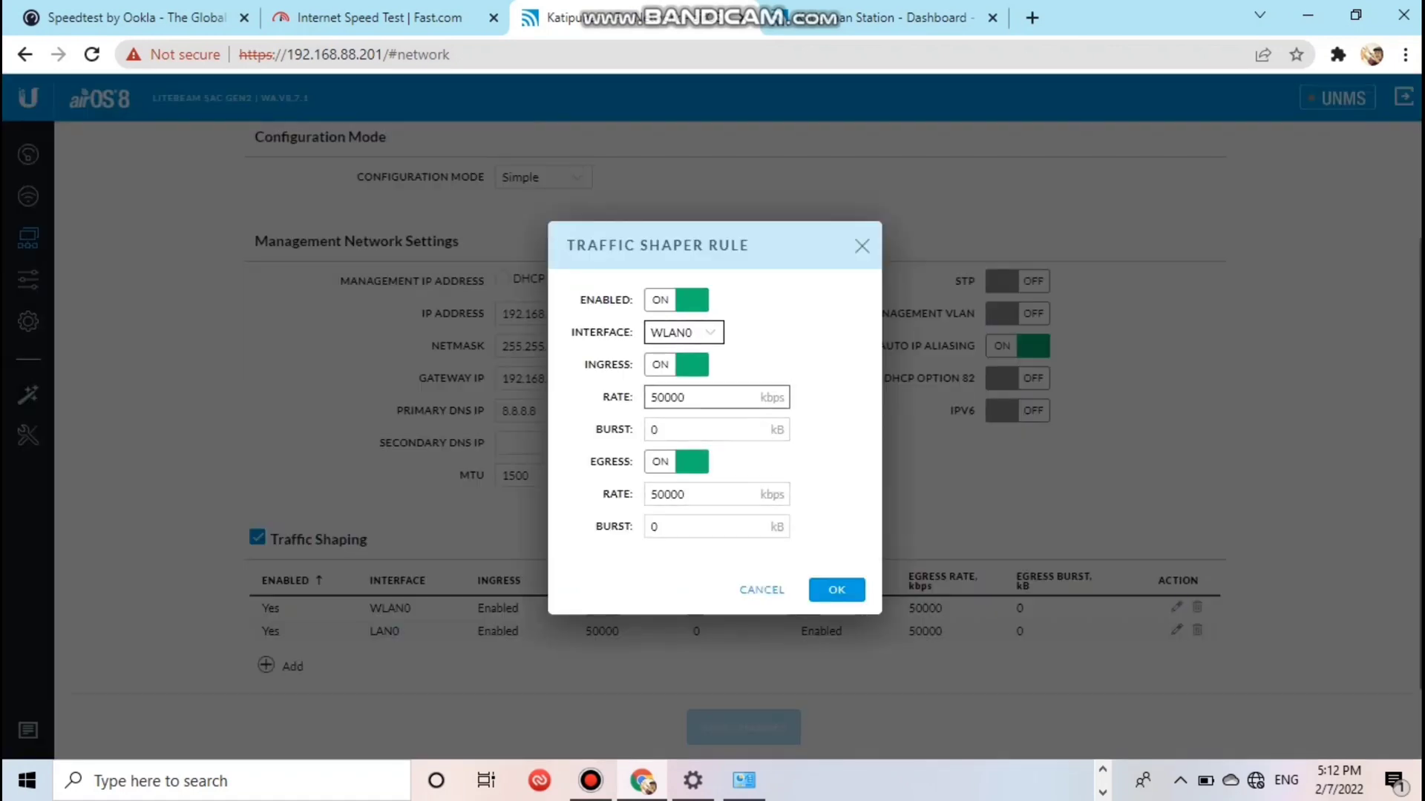
click(684, 397)
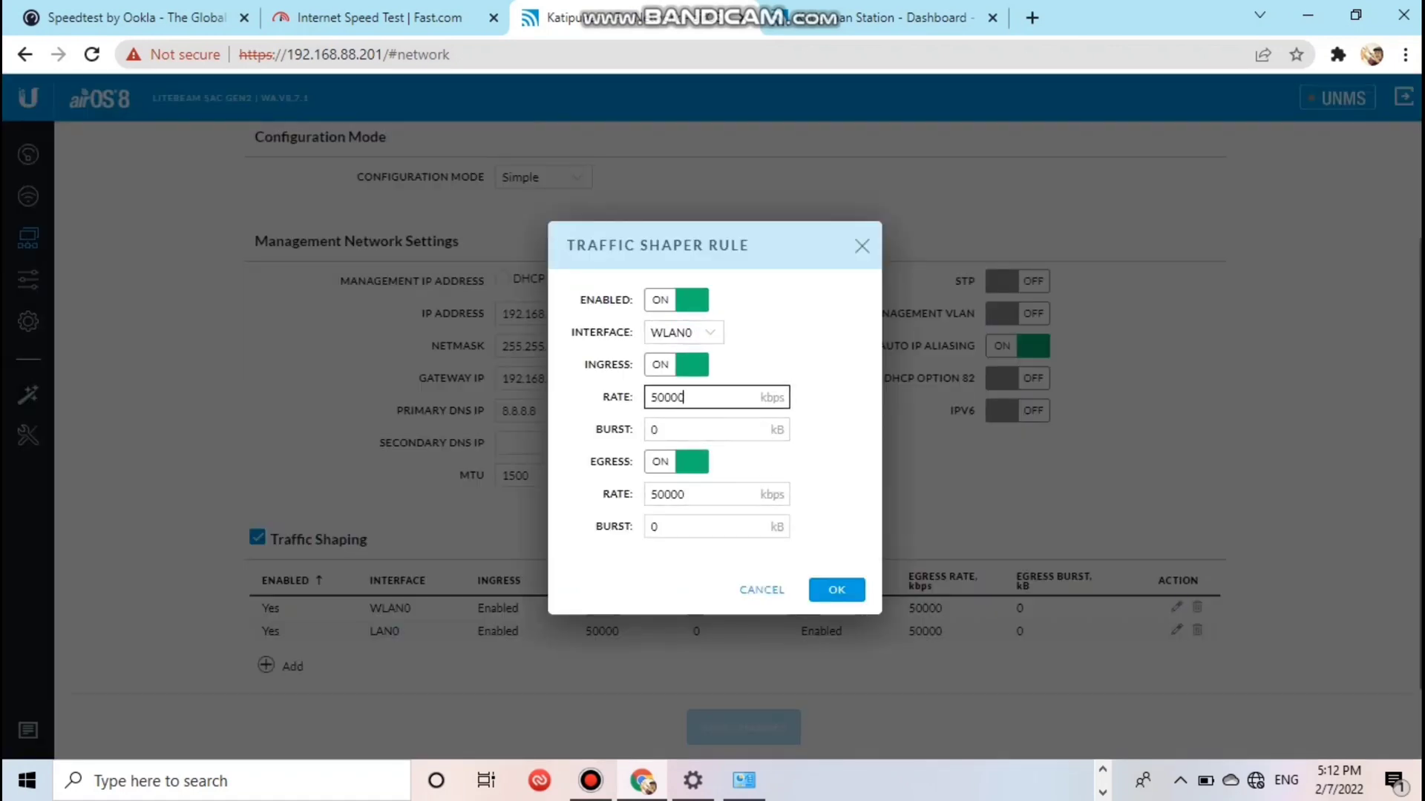
key(BackSpace)
key(BackSpace)
text(5000)
click(697, 495)
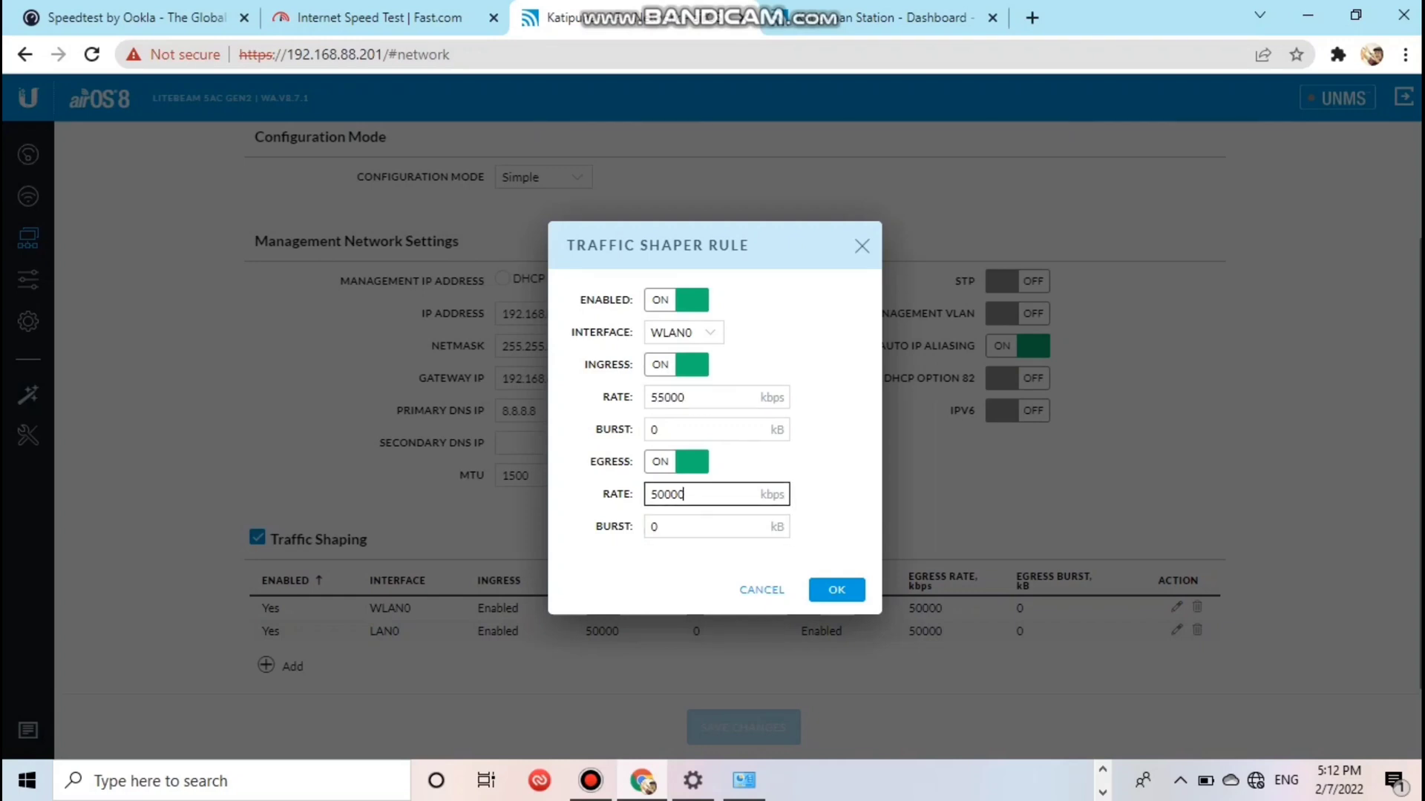
key(BackSpace)
key(BackSpace)
text(5555)
key(Return)
Set the ingress and egress rates of the LAN0 traffic shaper rule to 55000 kbps.
click(1176, 630)
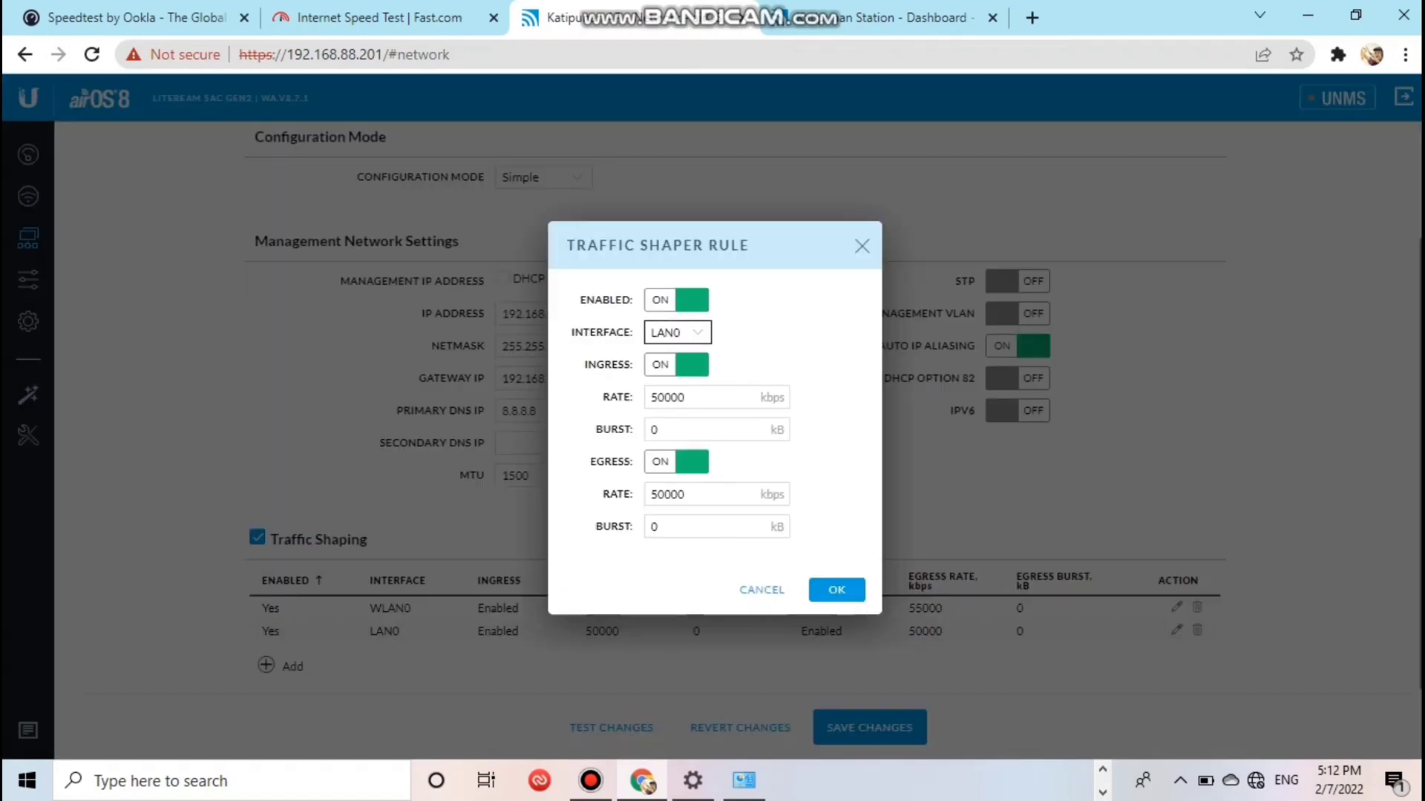
click(697, 398)
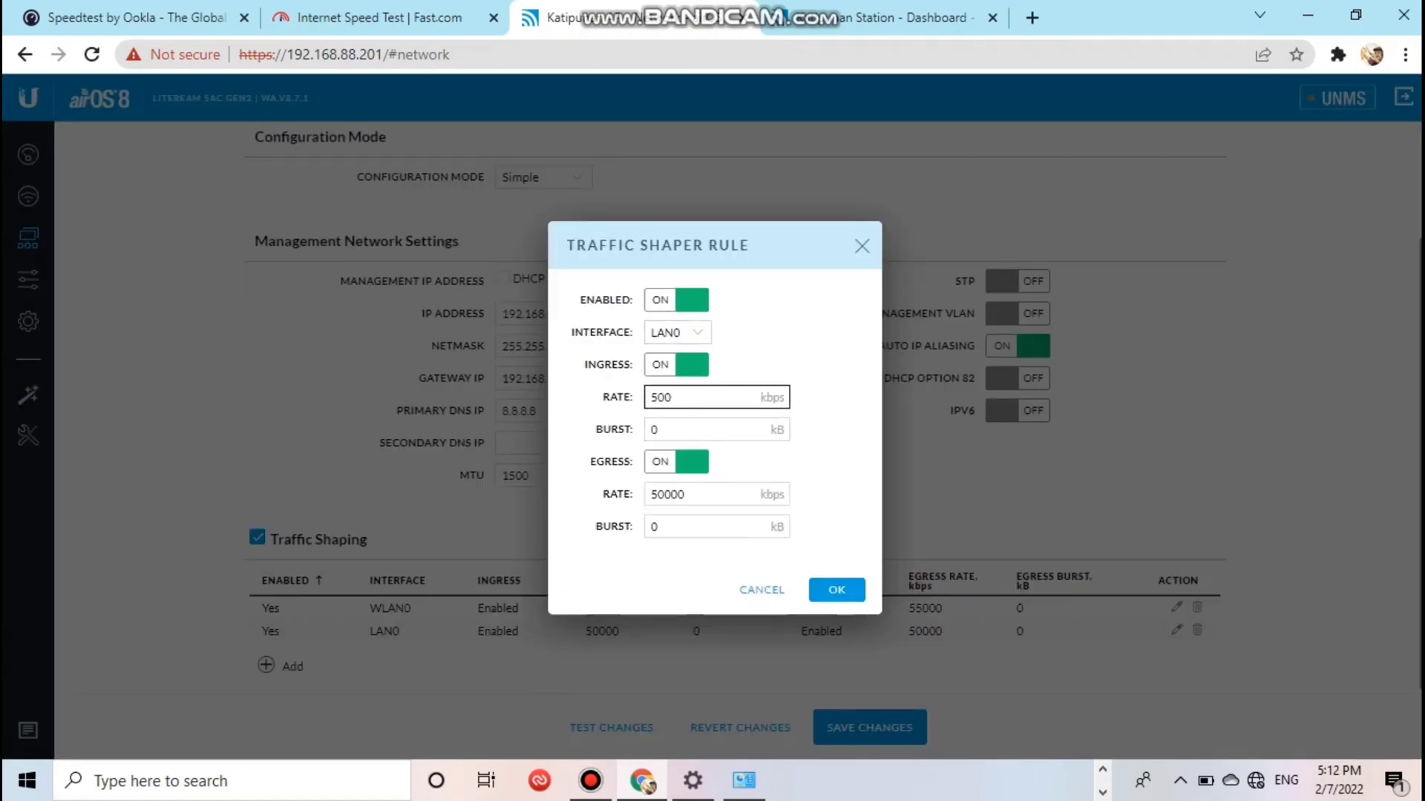
key(BackSpace)
key(BackSpace)
text(5000)
click(697, 494)
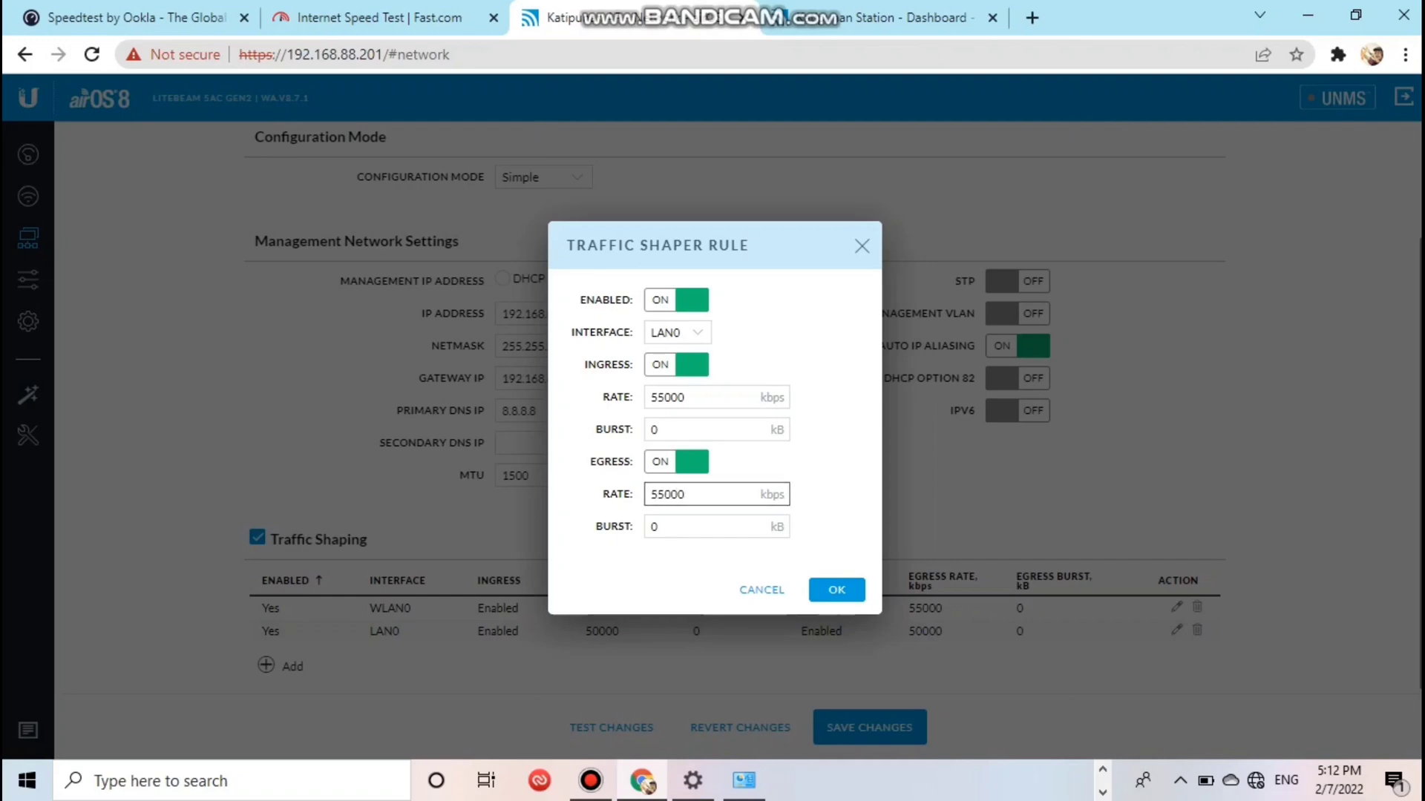
key(Return)
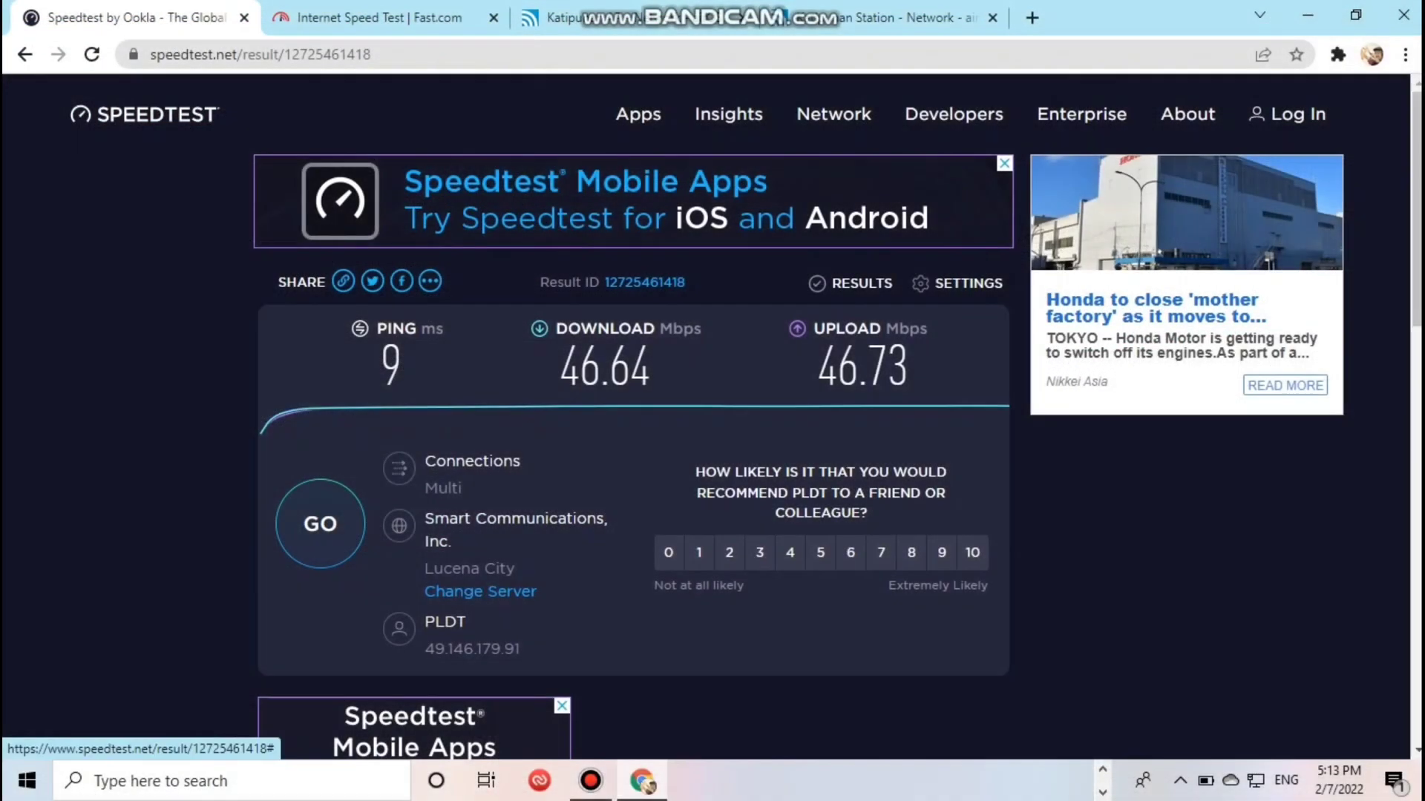
Run the Ookla Speedtest again, and repeat the Fast.com test with its detailed latency and upload results shown.
click(320, 524)
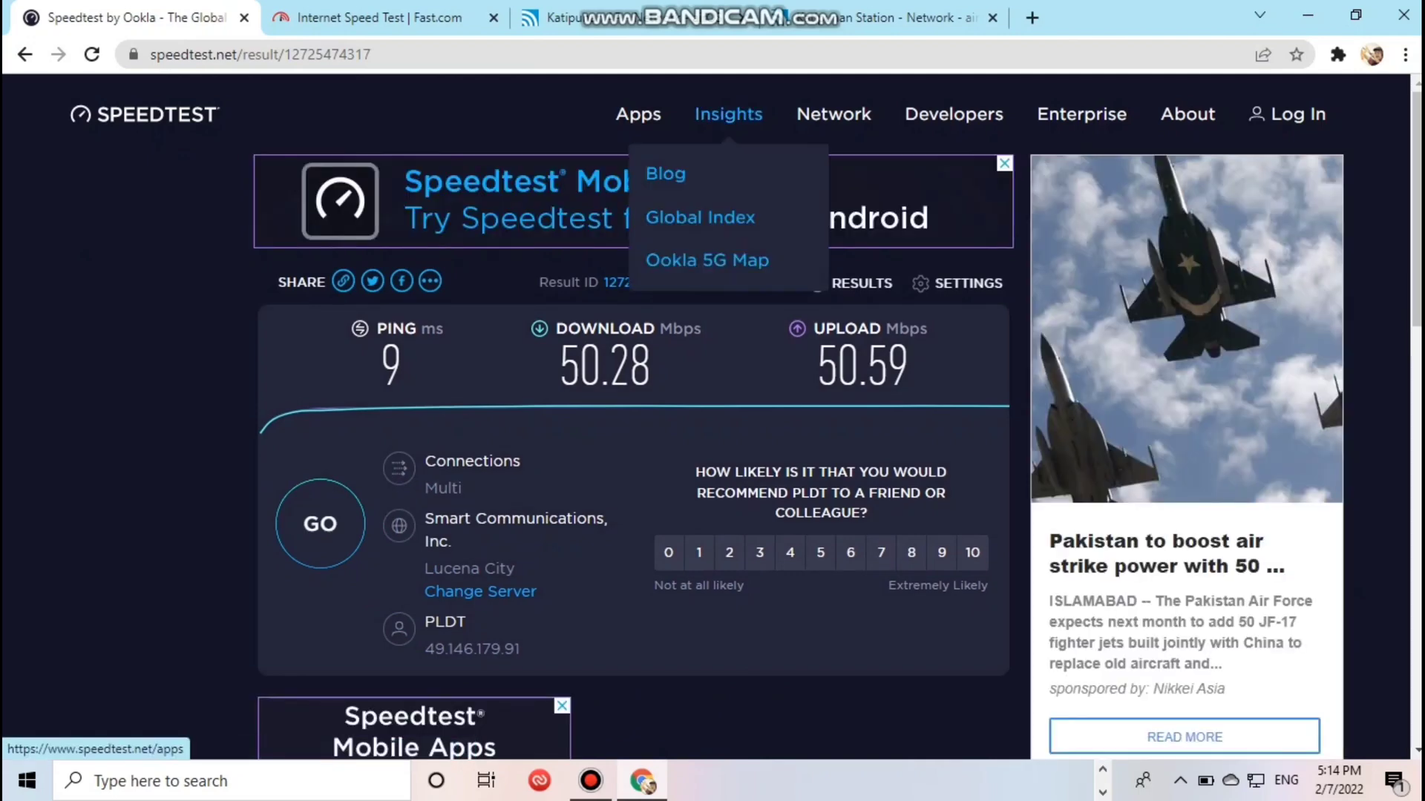
click(379, 17)
key(F5)
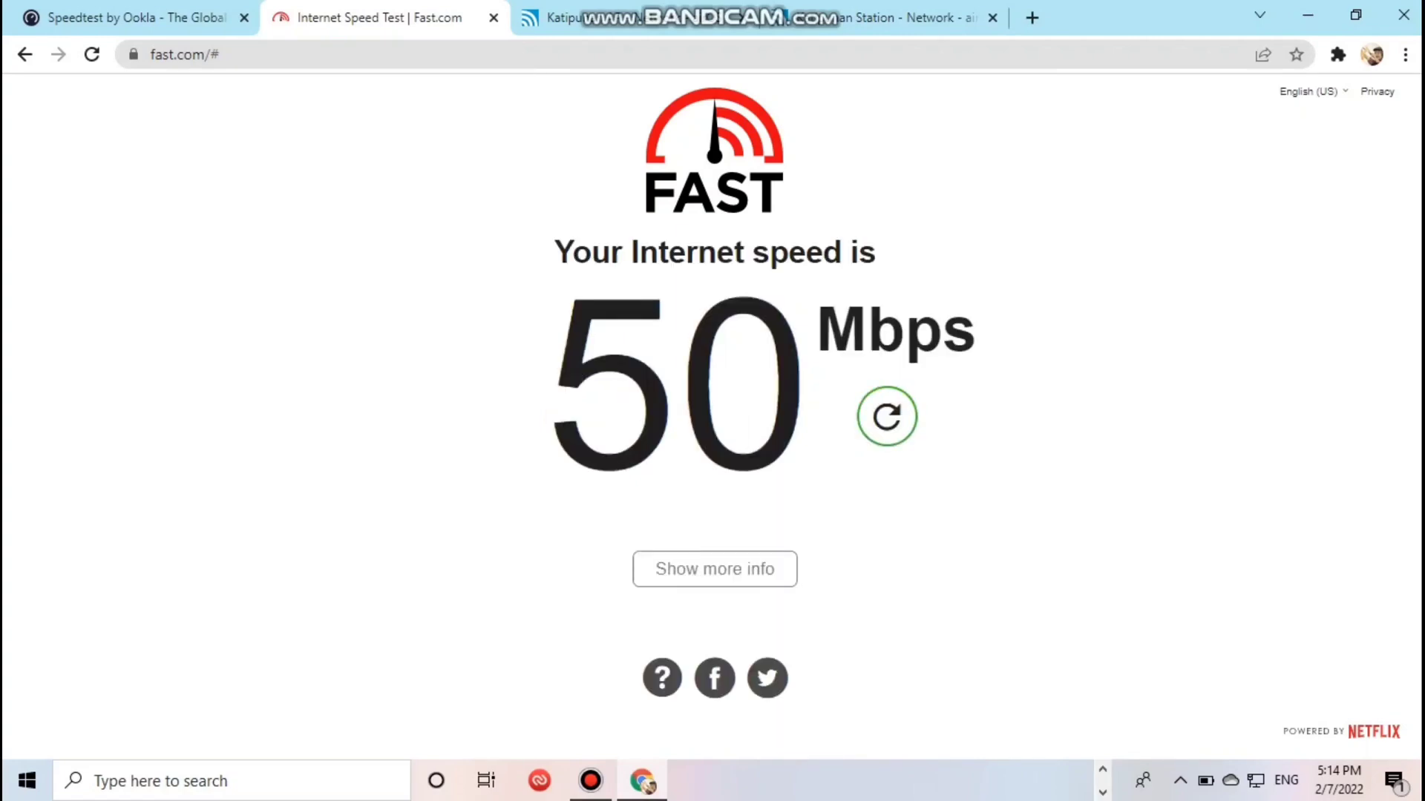
click(715, 569)
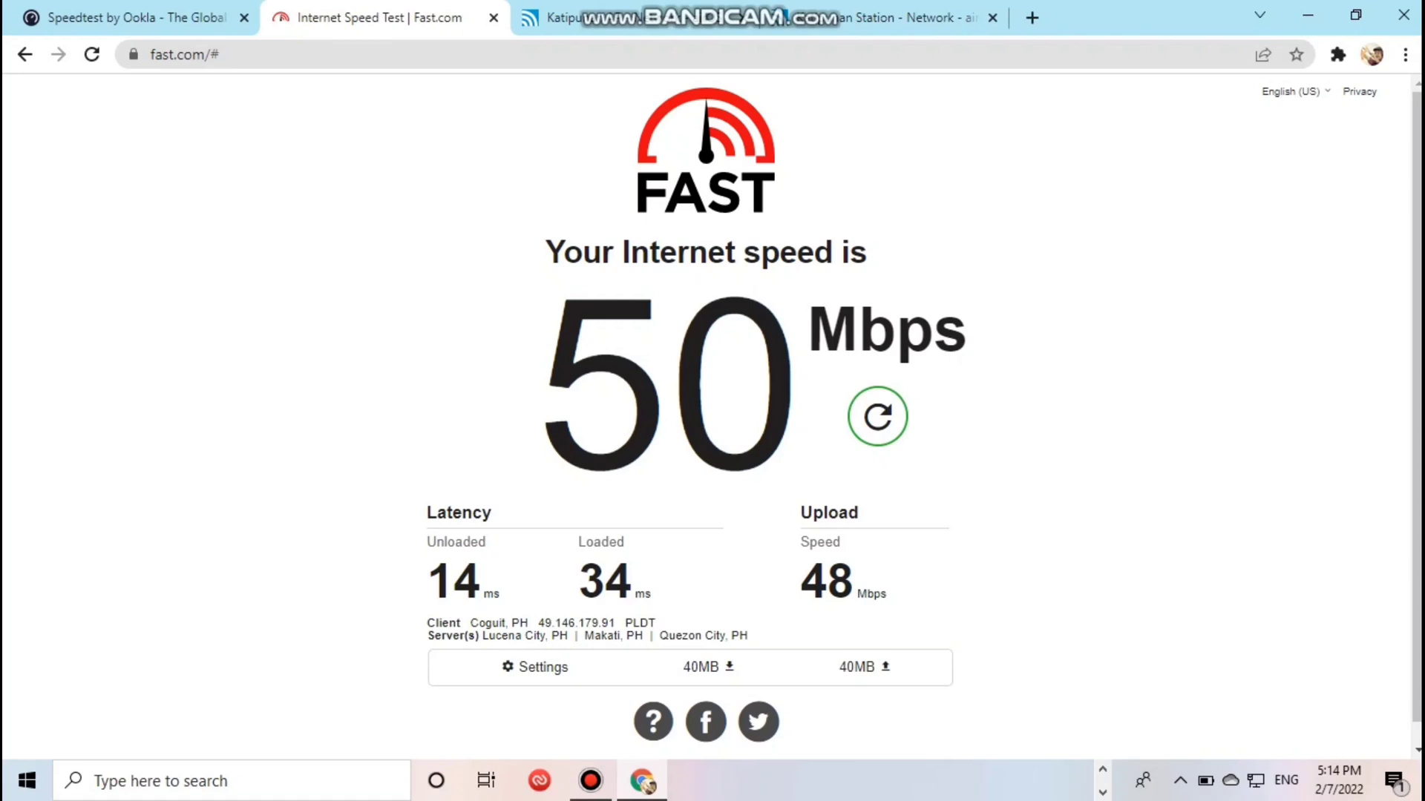
scroll(713, 416, down, 1)
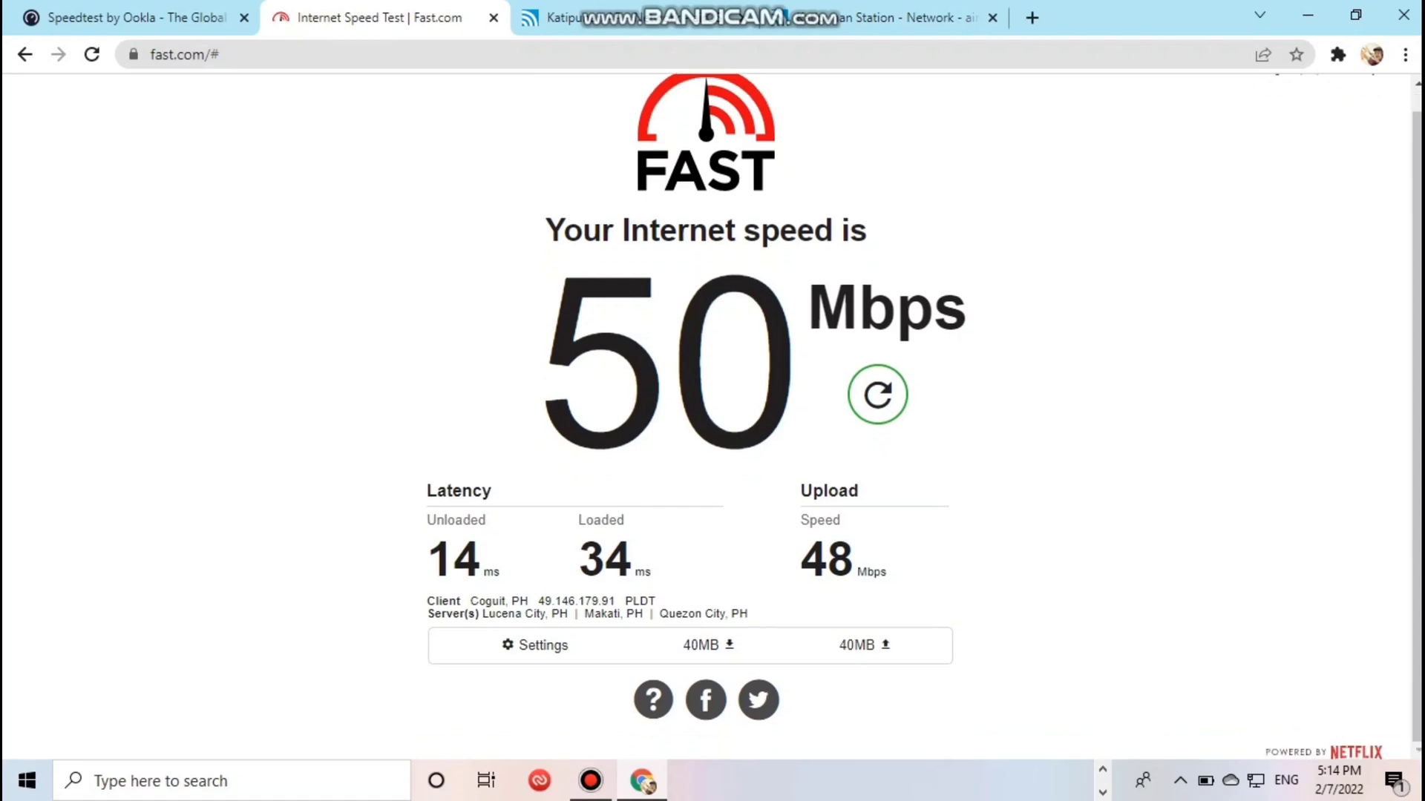
scroll(713, 416, up, 1)
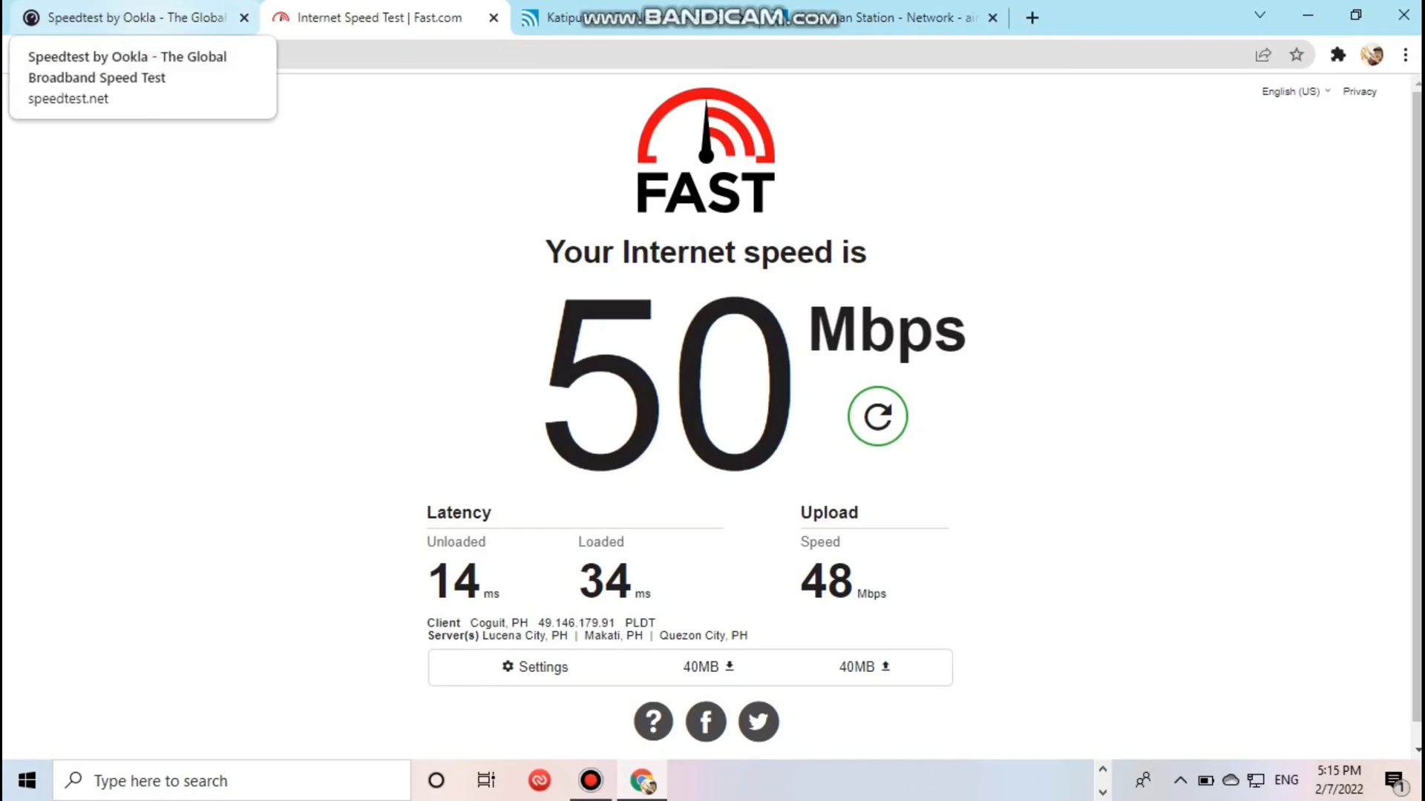
Reload the Ookla Speedtest page and start another speed test.
click(126, 17)
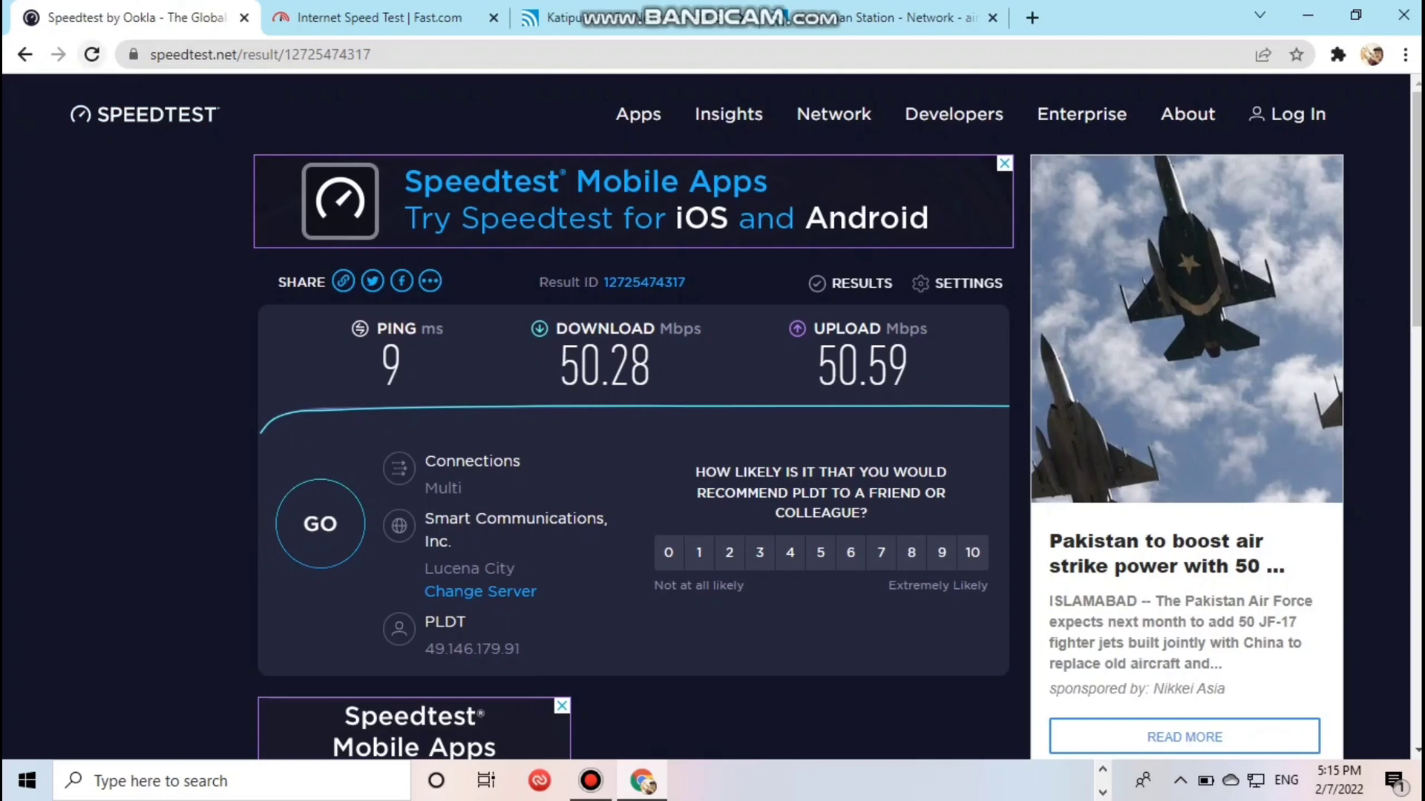
click(92, 54)
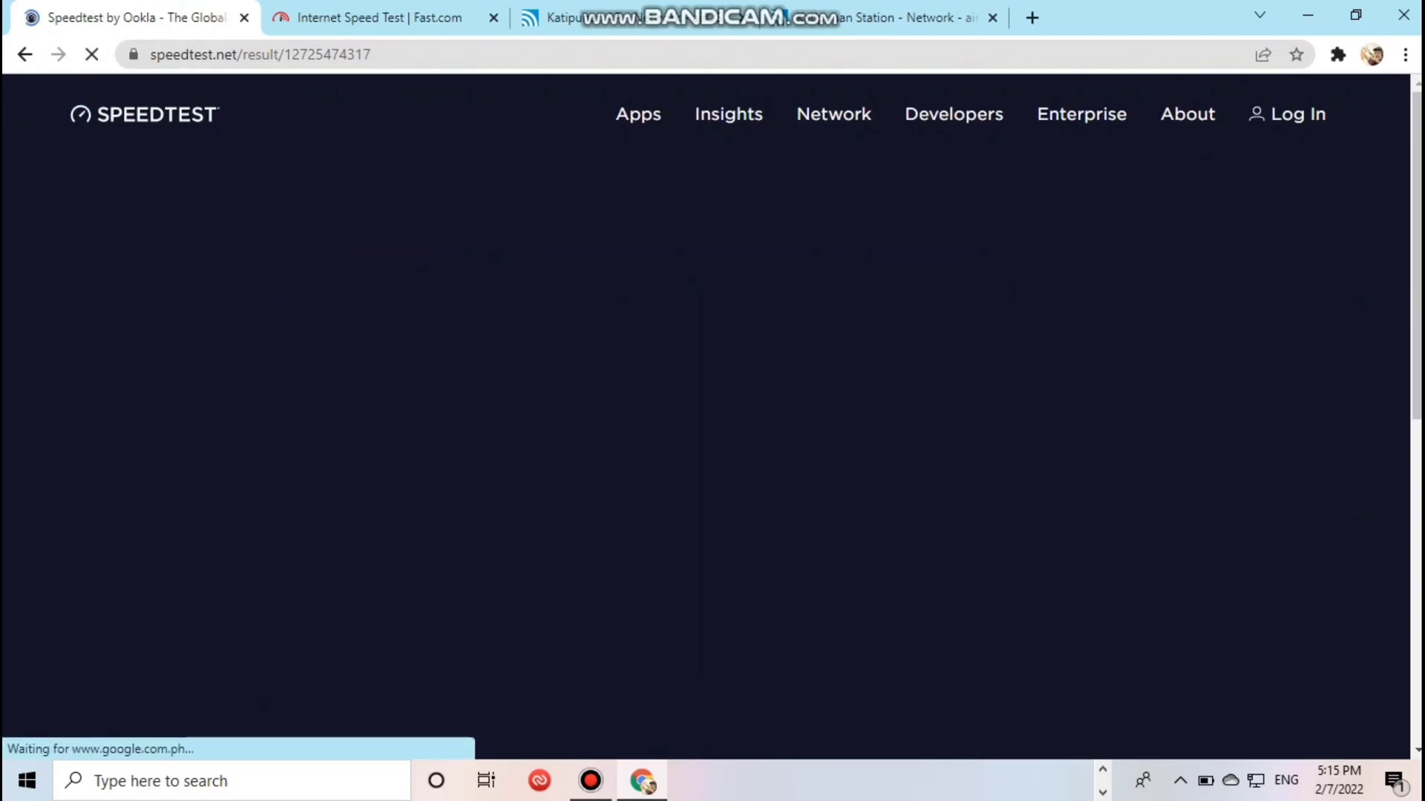
click(633, 468)
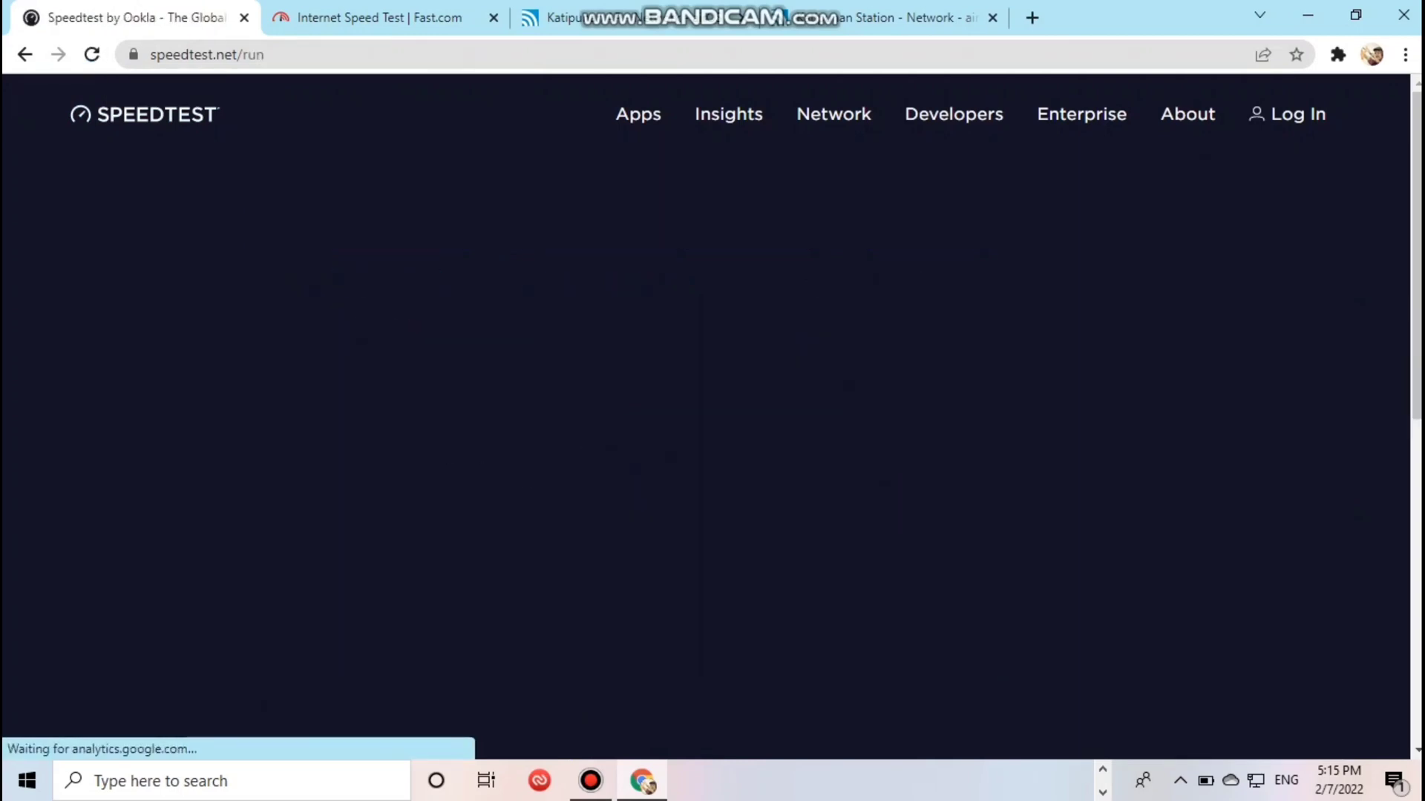